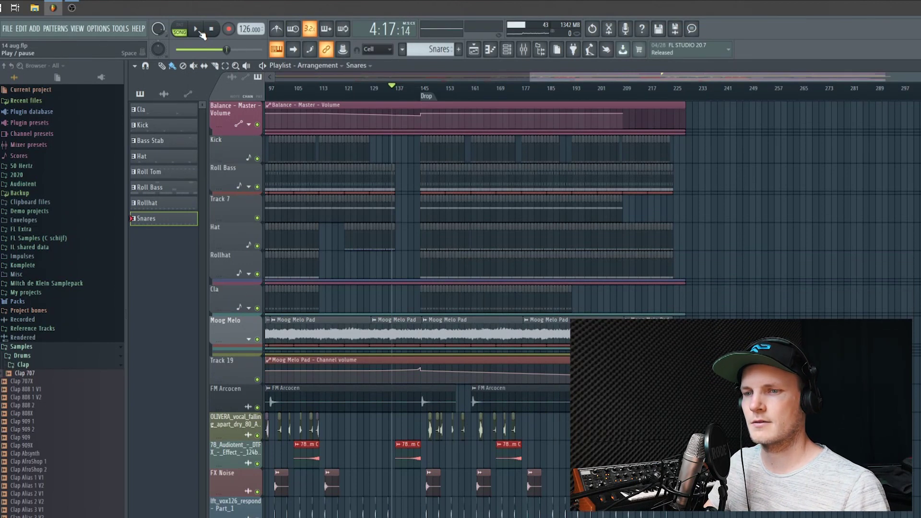
Step: Play the song arrangement and adjust the window layout
{"action": "left_click", "coordinate": [199, 30]}
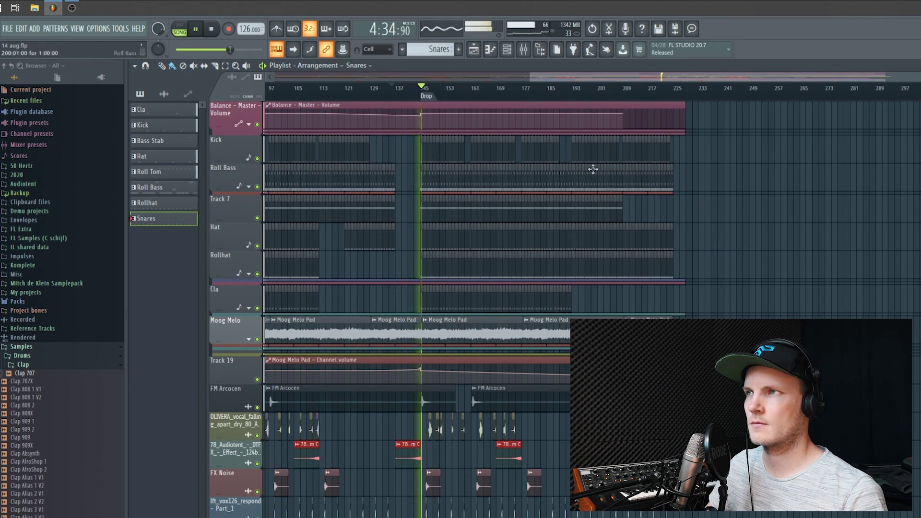
{"action": "left_click_drag", "start_coordinate": [543, 75], "coordinate": [473, 75]}
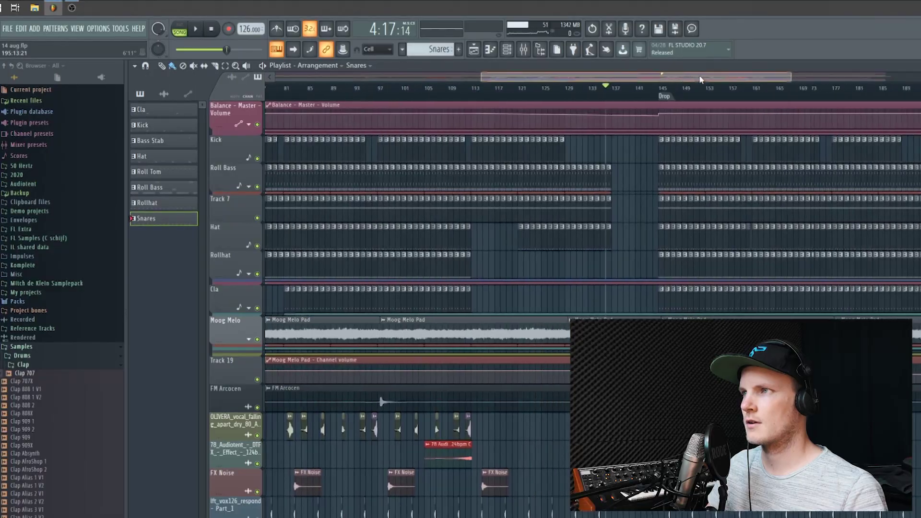
{"action": "left_click_drag", "start_coordinate": [699, 79], "coordinate": [745, 78]}
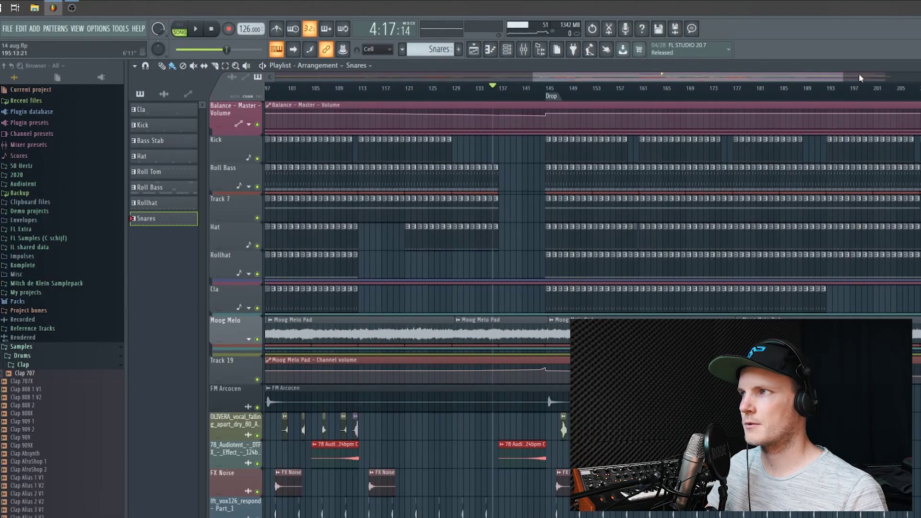
{"action": "left_click_drag", "start_coordinate": [838, 78], "coordinate": [768, 77]}
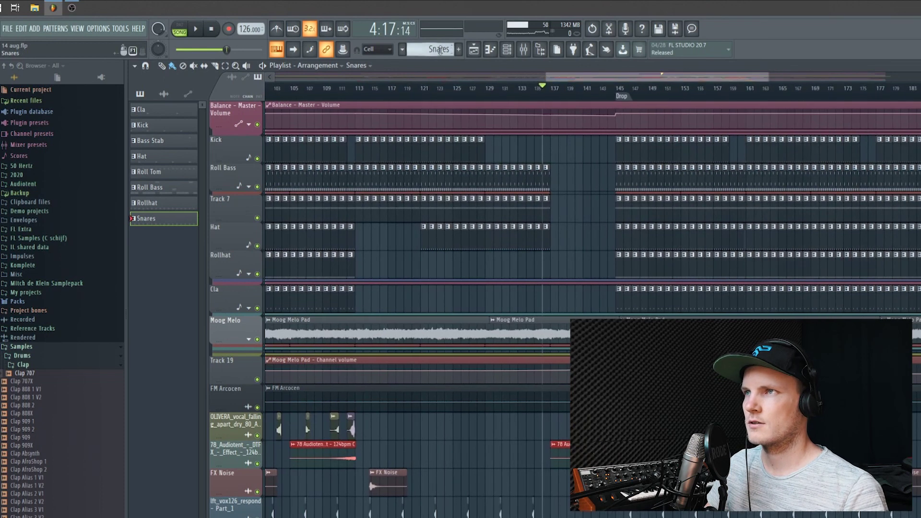
Step: Add a new empty pattern and name it 'Riser'
{"action": "left_click", "coordinate": [459, 49]}
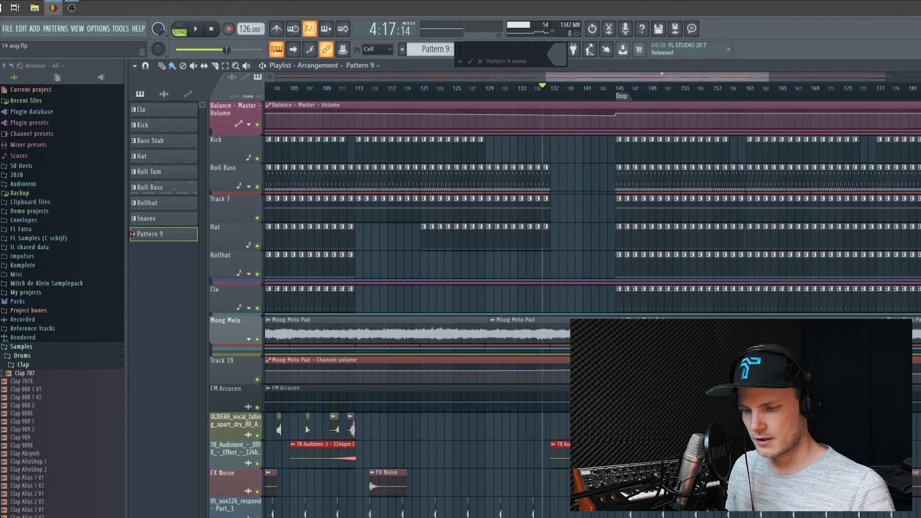
{"action": "type", "text": "Riser"}
{"action": "key", "text": "Return"}
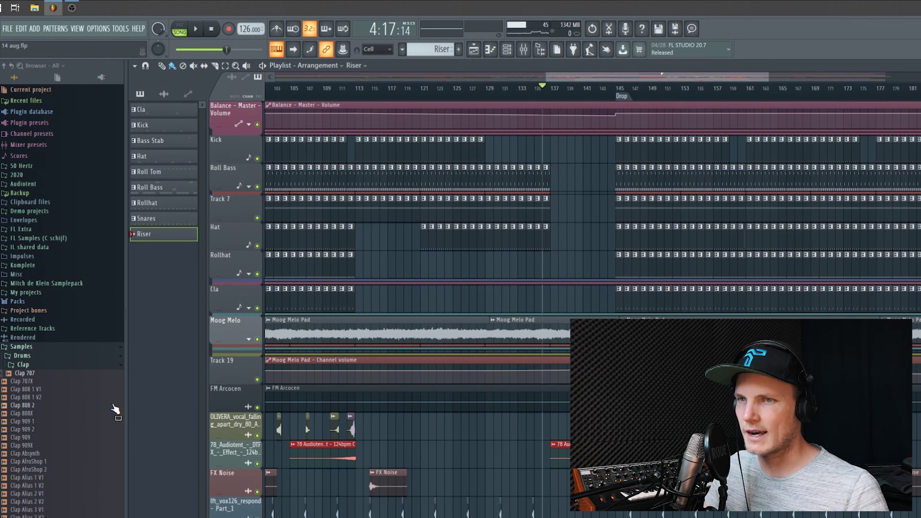
Step: Load Clap 707 into a new channel and add a loop crossfade
{"action": "right_click", "coordinate": [37, 370]}
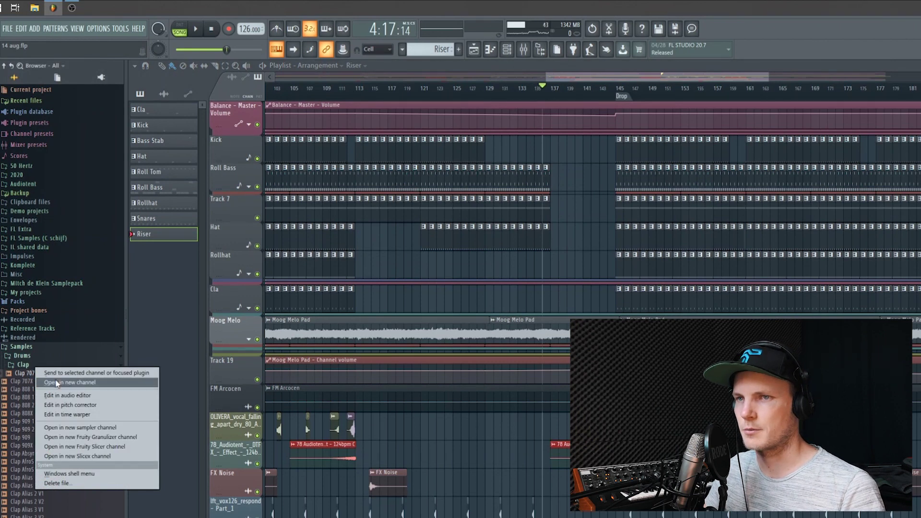
{"action": "left_click", "coordinate": [56, 383]}
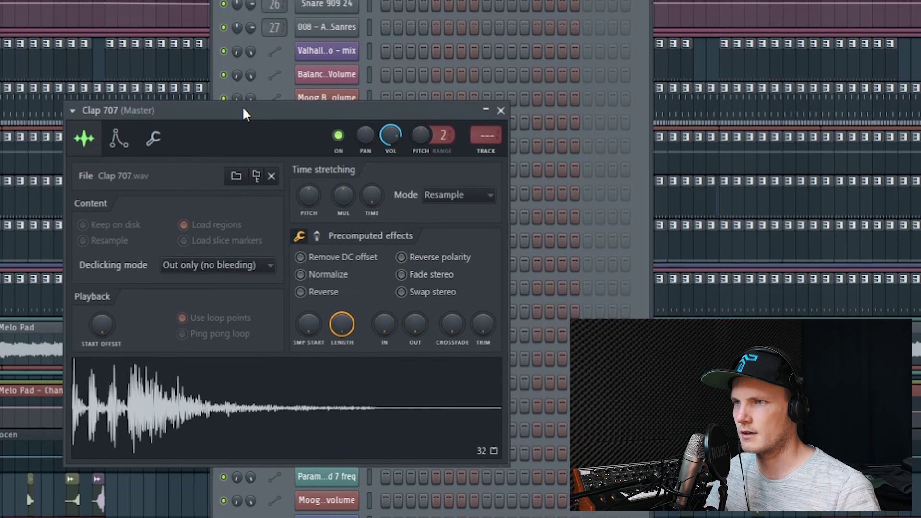
{"action": "mouse_move", "coordinate": [452, 324]}
{"action": "left_mouse_down"}
{"action": "mouse_move", "coordinate": [451, 299]}
{"action": "mouse_move", "coordinate": [451, 323]}
{"action": "left_mouse_up"}
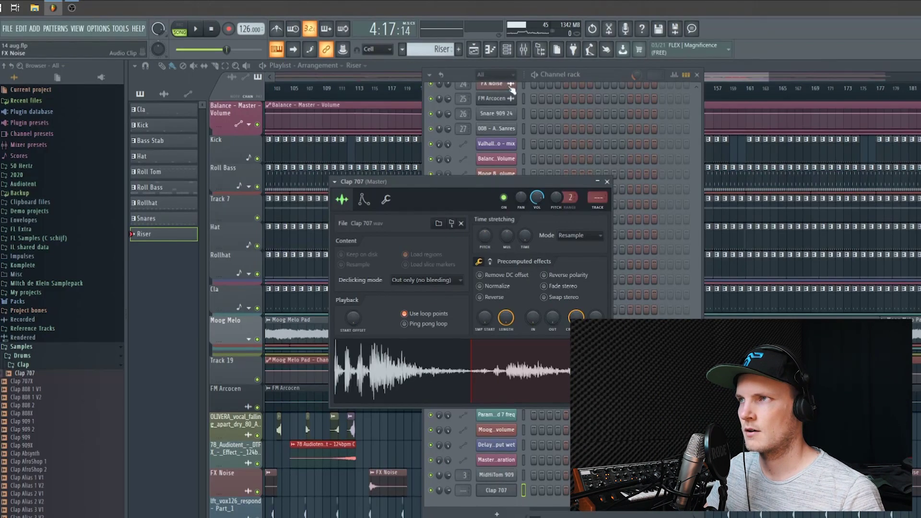
Step: Open the Clap 707 channel's piano roll
{"action": "left_click", "coordinate": [590, 77]}
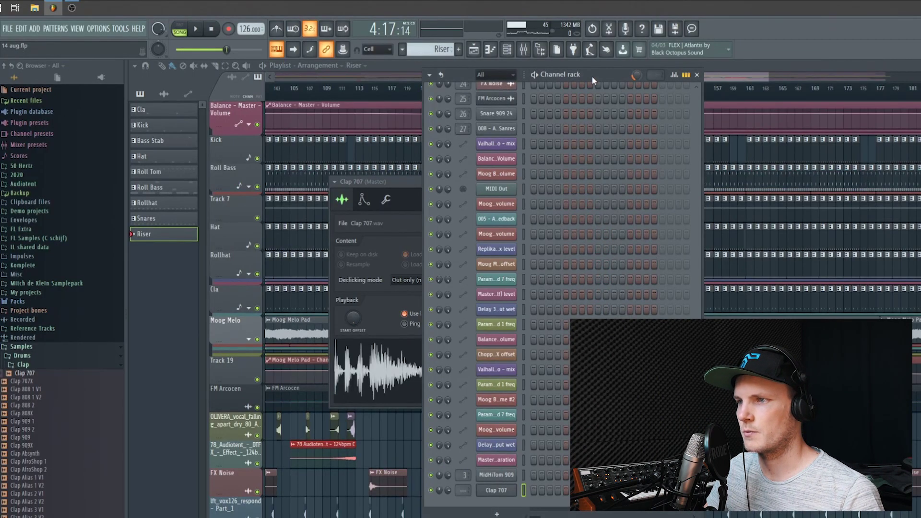
{"action": "right_click", "coordinate": [511, 494]}
{"action": "left_click", "coordinate": [546, 401]}
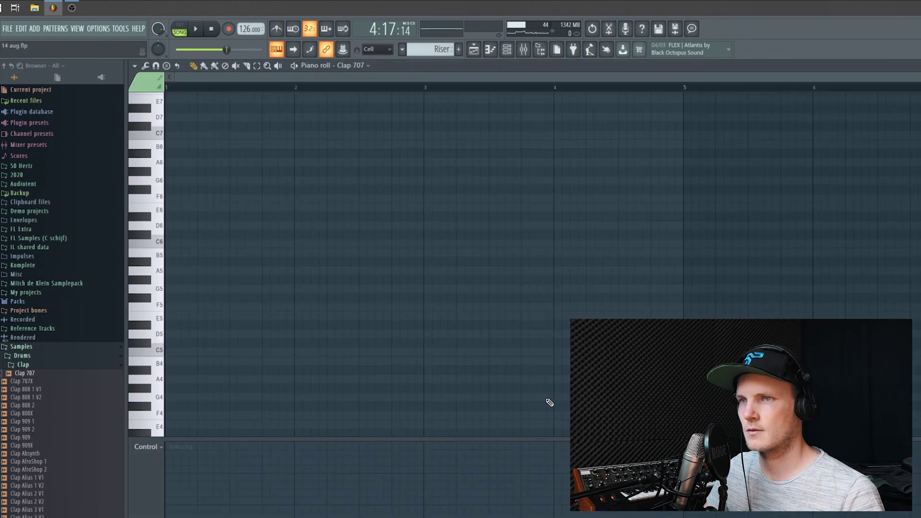
Step: Draw a clap note on C5 and preview it in pattern mode
{"action": "left_click", "coordinate": [166, 353]}
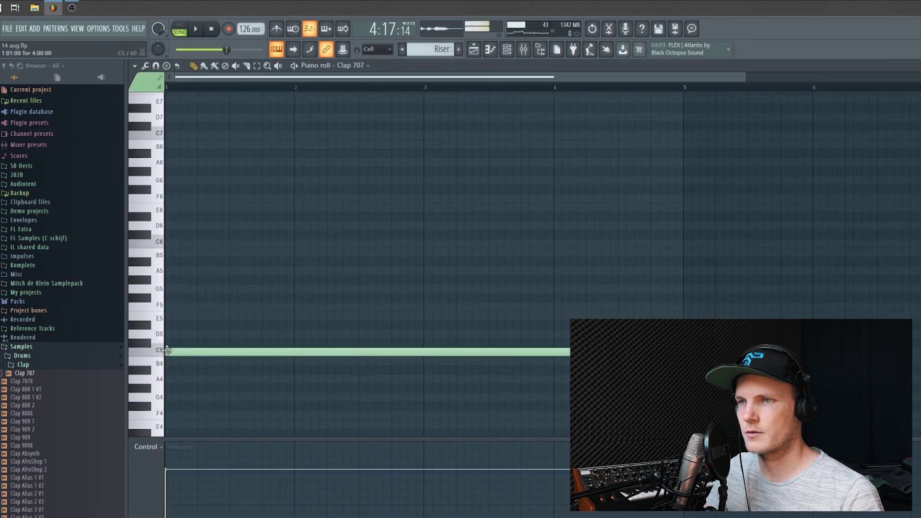
{"action": "left_click", "coordinate": [180, 25]}
{"action": "left_click", "coordinate": [197, 30]}
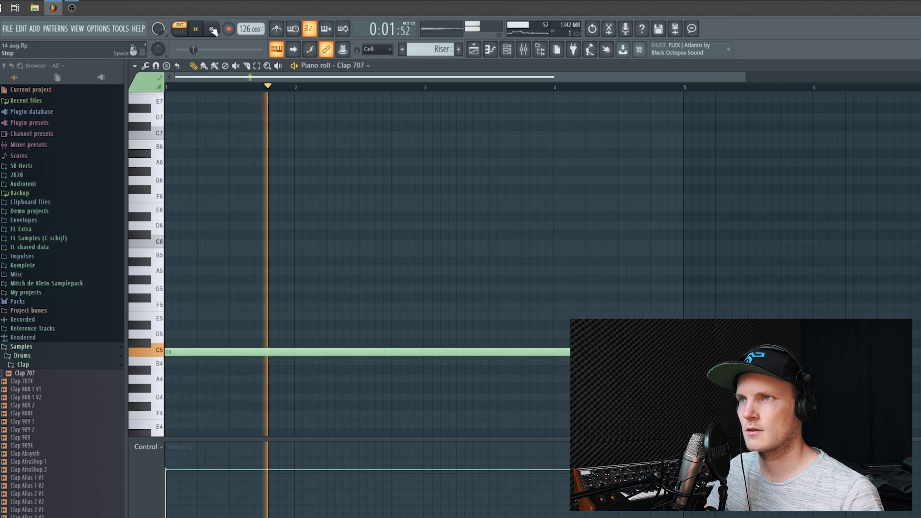
{"action": "left_click", "coordinate": [212, 30]}
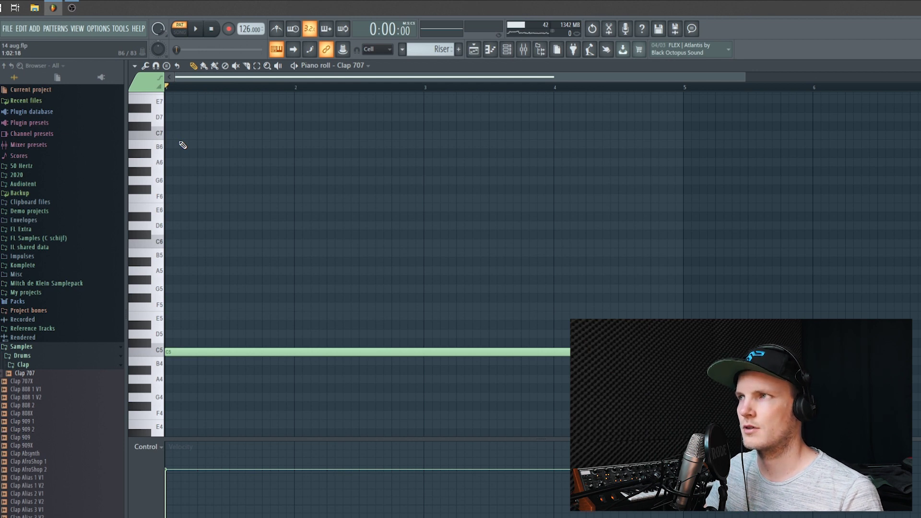
Step: Stretch the clap note to bar 9 and move it down to C4
{"action": "left_click_drag", "start_coordinate": [740, 73], "coordinate": [918, 74]}
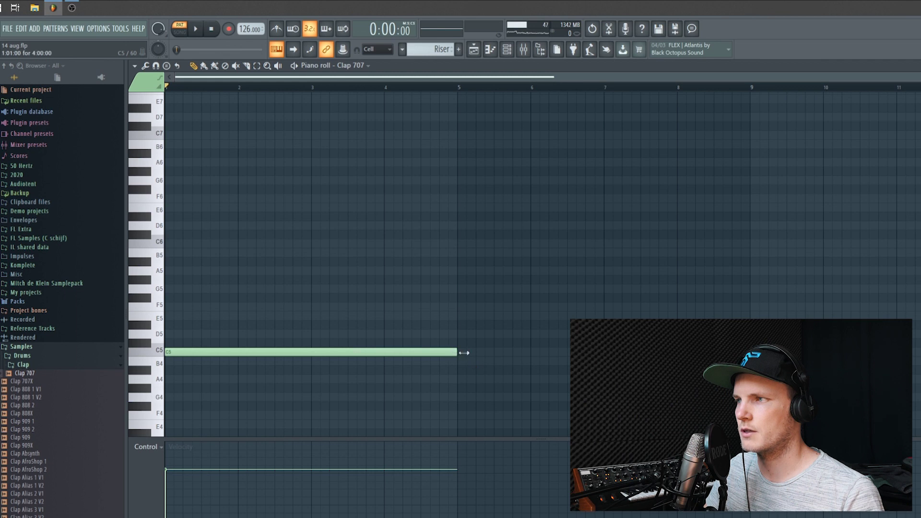
{"action": "left_click_drag", "start_coordinate": [454, 352], "coordinate": [732, 353]}
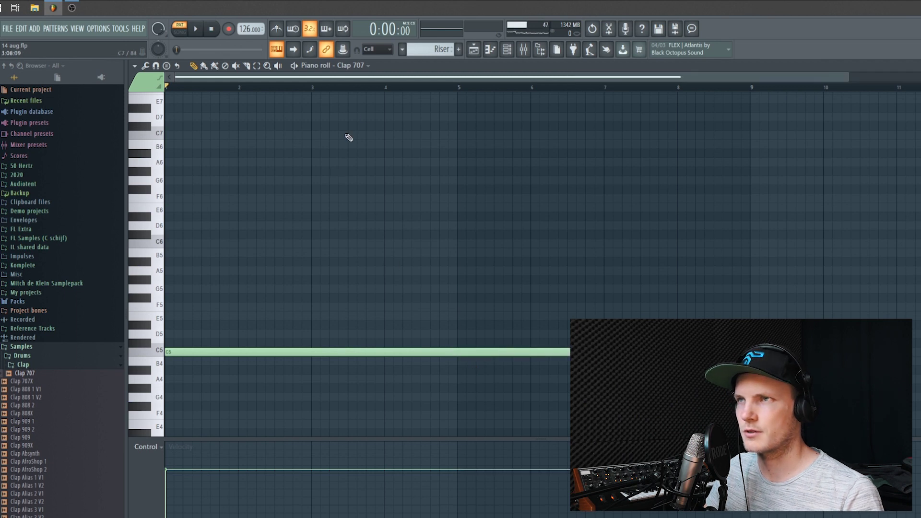
{"action": "scroll", "coordinate": [235, 230], "scroll_direction": "down", "scroll_amount": 5}
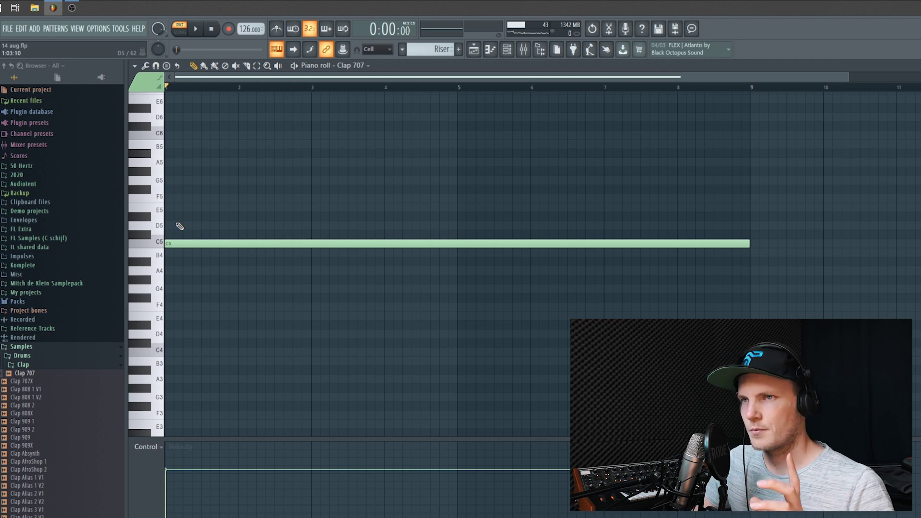
{"action": "left_click_drag", "start_coordinate": [174, 239], "coordinate": [165, 362]}
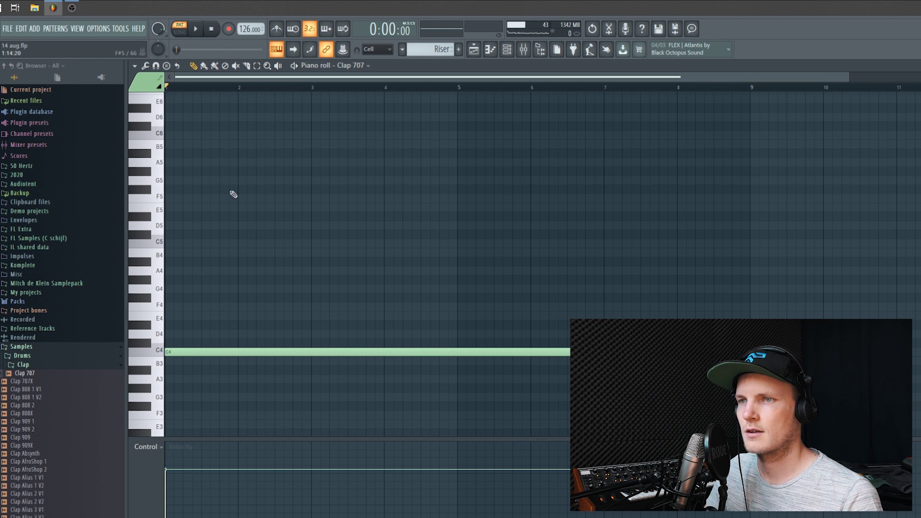
Step: Place an eight-bar clap note on the C8 row
{"action": "scroll", "coordinate": [232, 193], "scroll_direction": "up", "scroll_amount": 1}
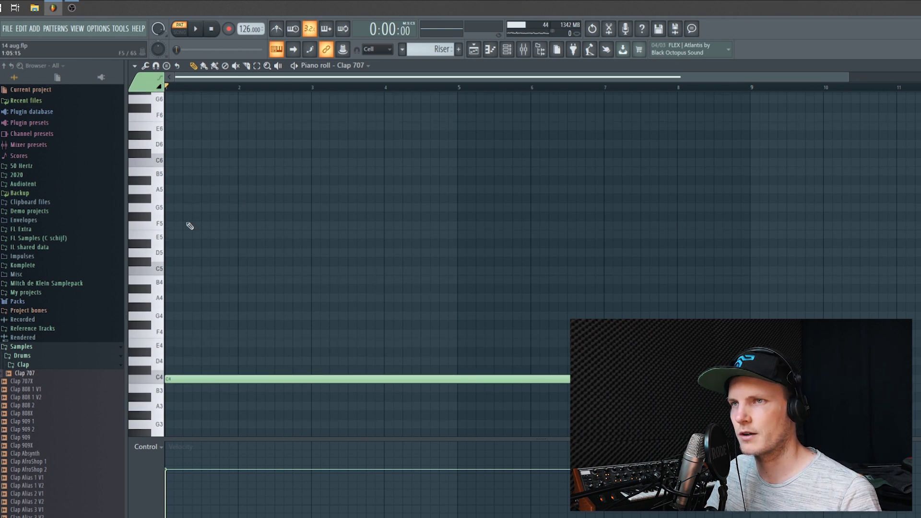
{"action": "scroll", "coordinate": [201, 168], "scroll_direction": "up", "scroll_amount": 2}
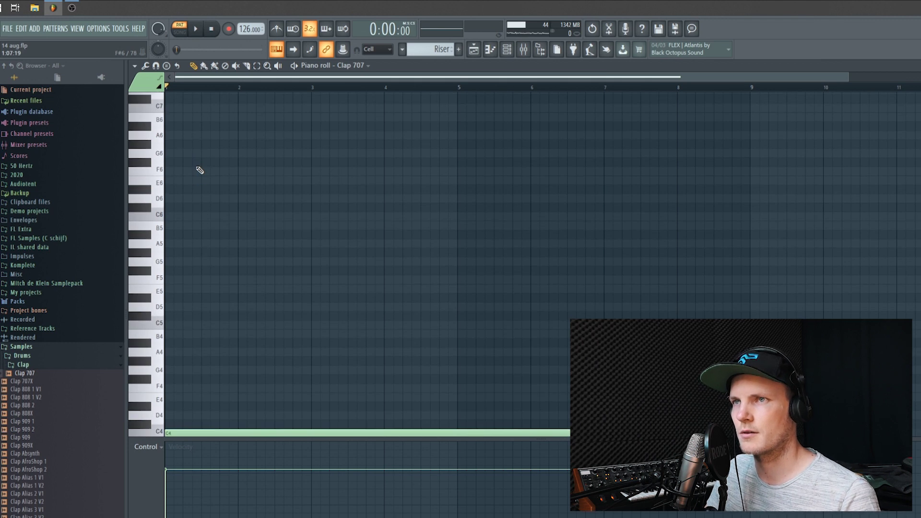
{"action": "scroll", "coordinate": [200, 170], "scroll_direction": "up", "scroll_amount": 5}
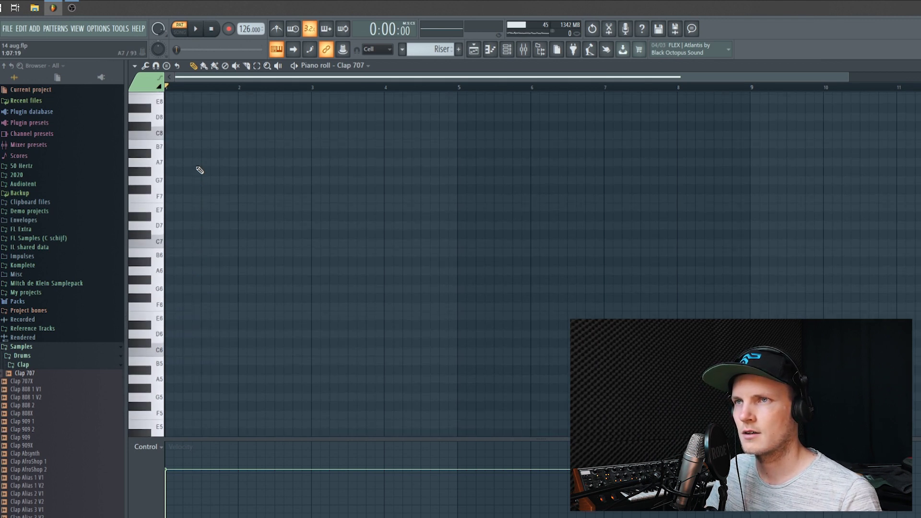
{"action": "left_click", "coordinate": [170, 135]}
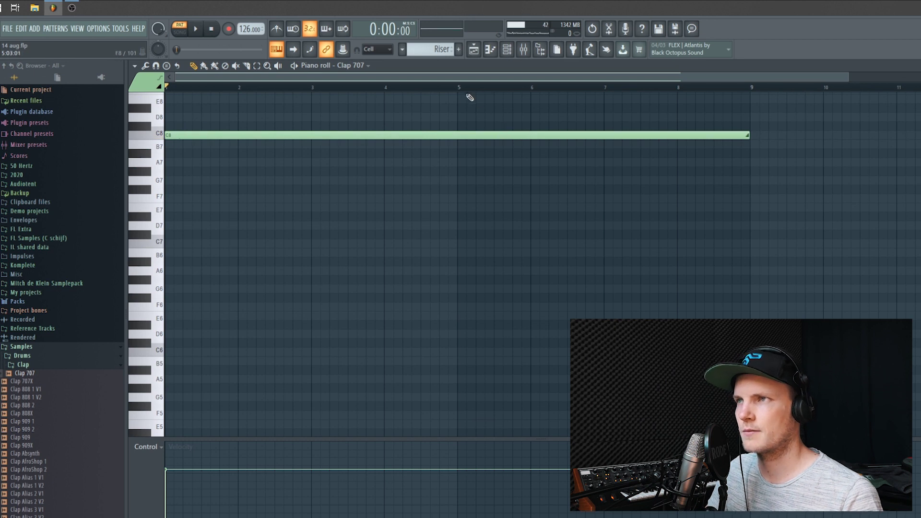
Step: Play the Riser pattern with both clap notes
{"action": "scroll", "coordinate": [478, 150], "scroll_direction": "down", "scroll_amount": 10}
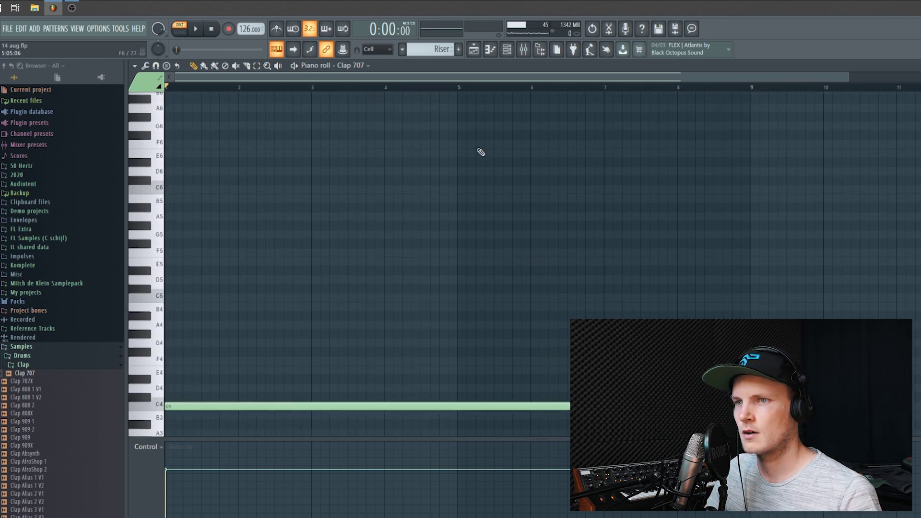
{"action": "scroll", "coordinate": [425, 271], "scroll_direction": "down", "scroll_amount": 2}
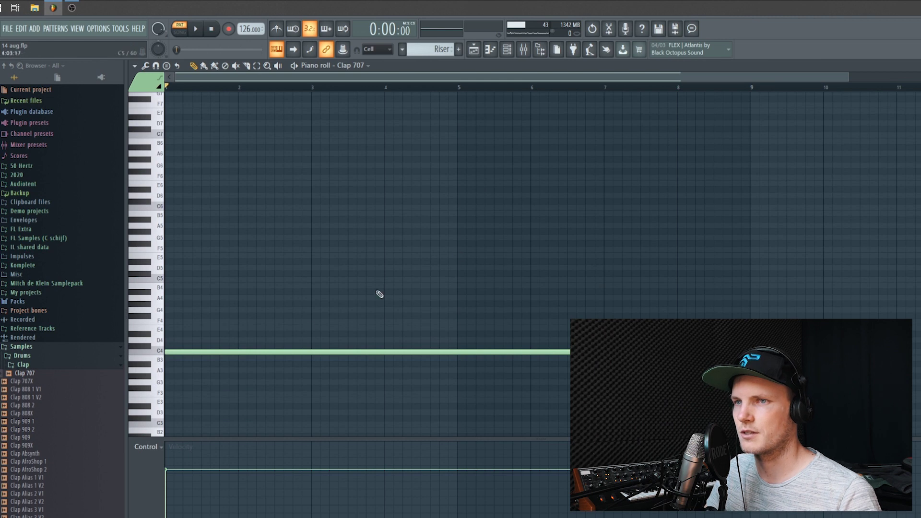
{"action": "scroll", "coordinate": [246, 322], "scroll_direction": "up", "scroll_amount": 4}
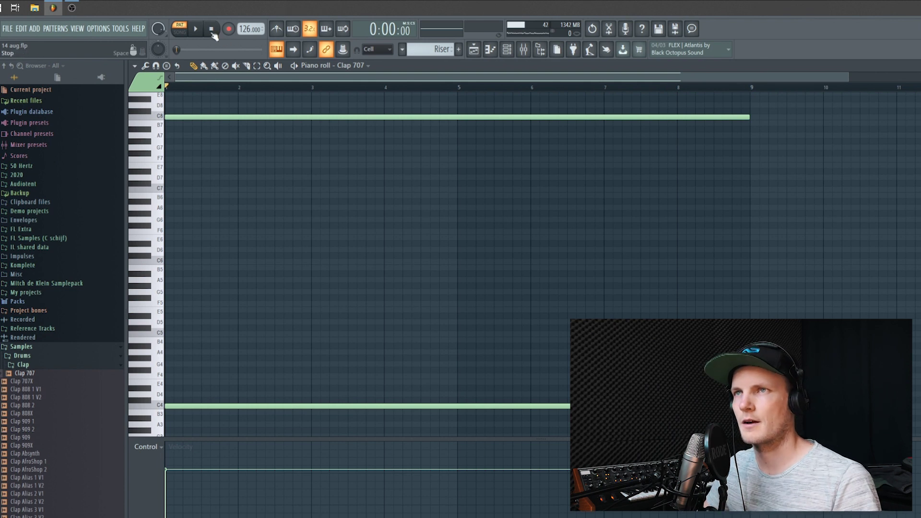
{"action": "left_click", "coordinate": [196, 30]}
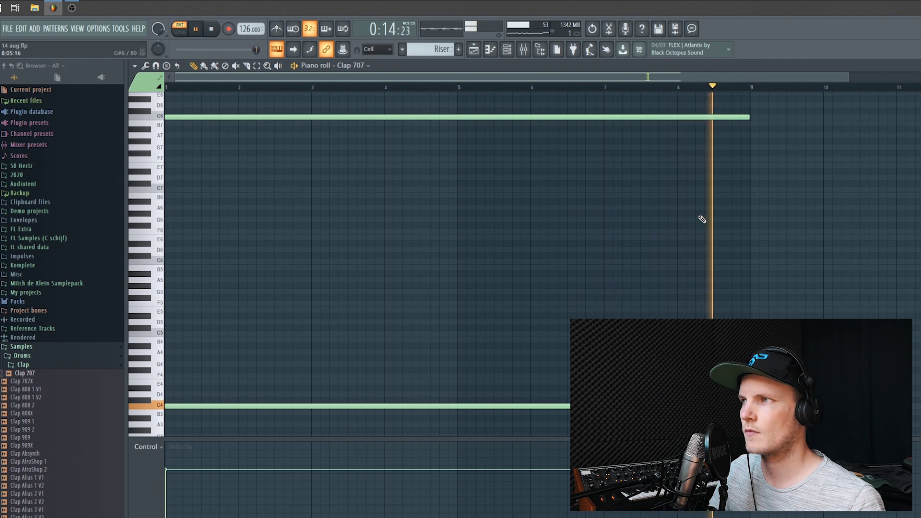
Step: Stop playback and bring up the Channel rack with F6
{"action": "key", "text": "space"}
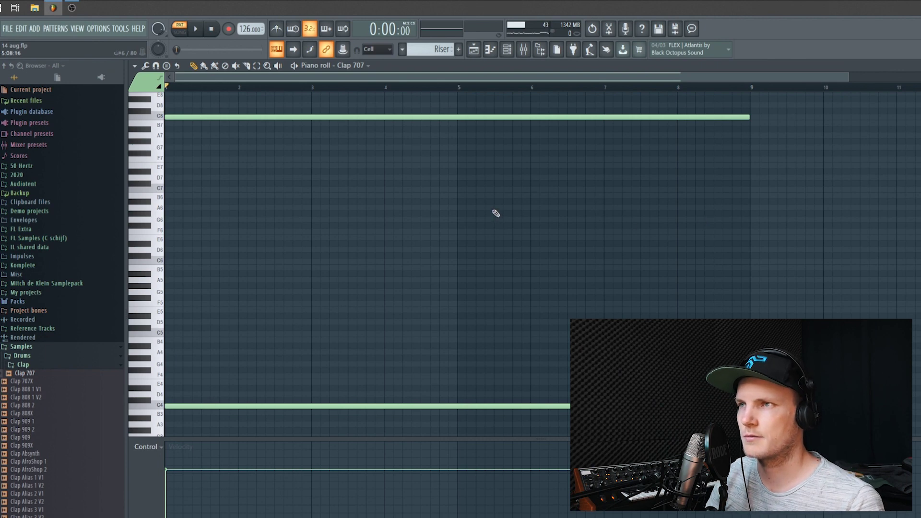
{"action": "key", "text": "F6"}
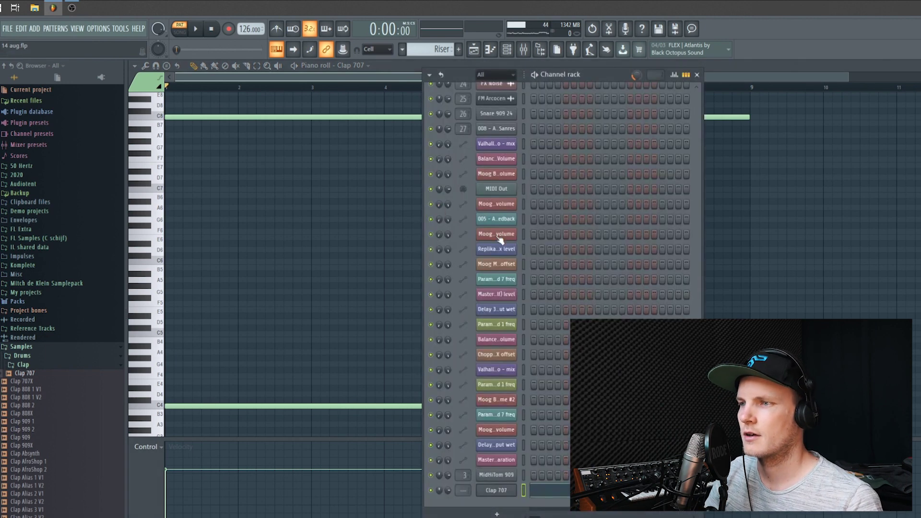
Step: Route Clap 707 to its own mixer track and load Raum into the first slot
{"action": "left_click", "coordinate": [496, 490]}
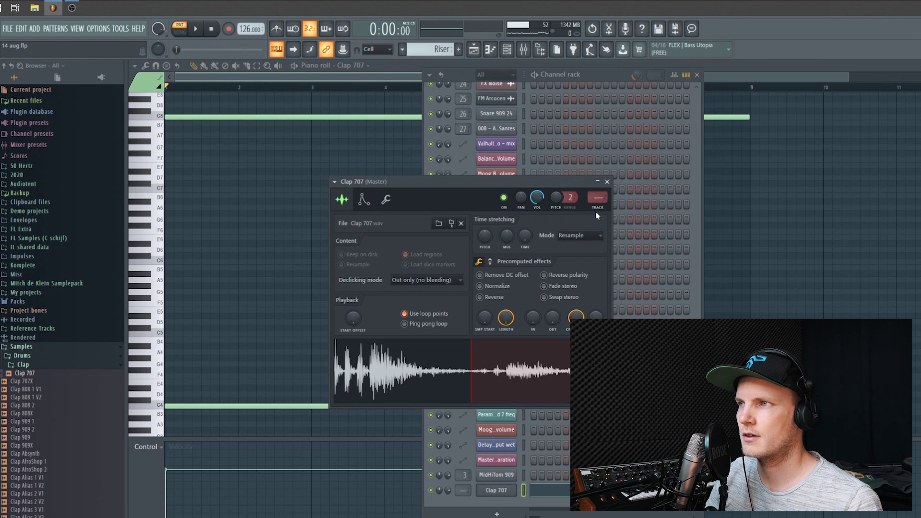
{"action": "key", "text": "ctrl+l"}
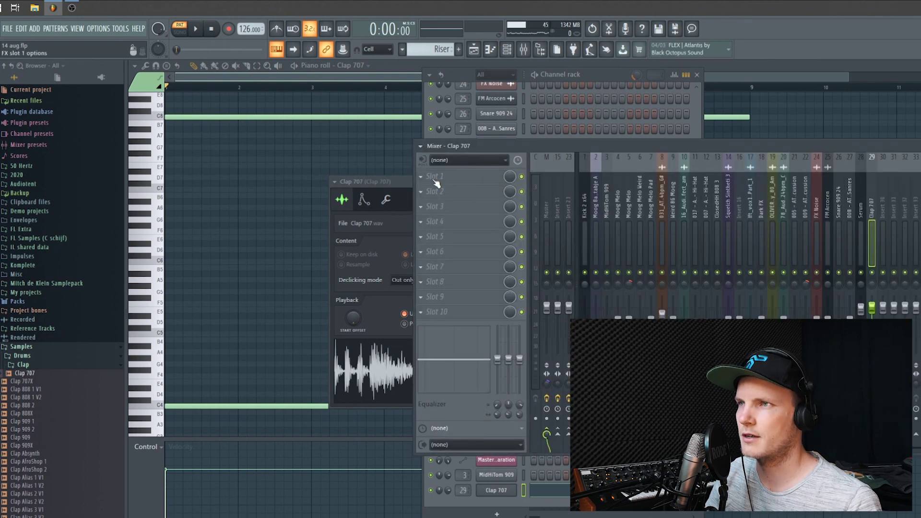
{"action": "left_click", "coordinate": [422, 177]}
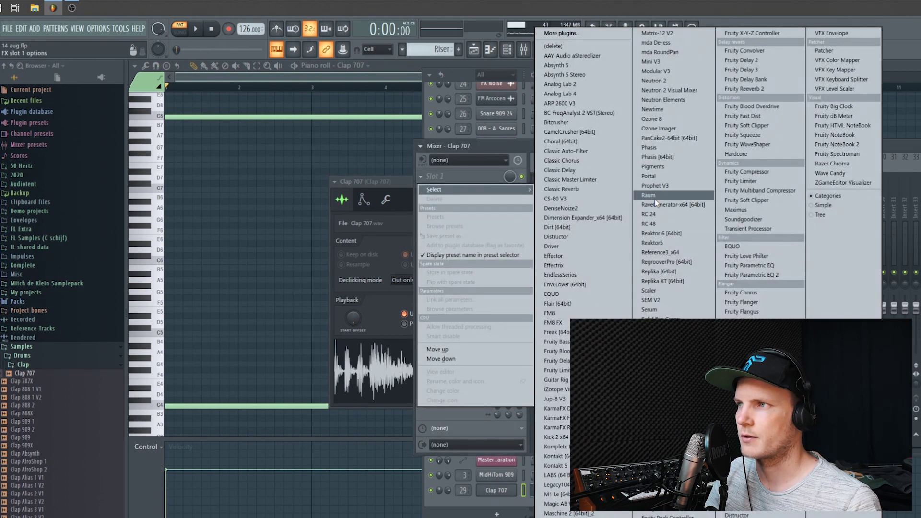
{"action": "left_click", "coordinate": [655, 200]}
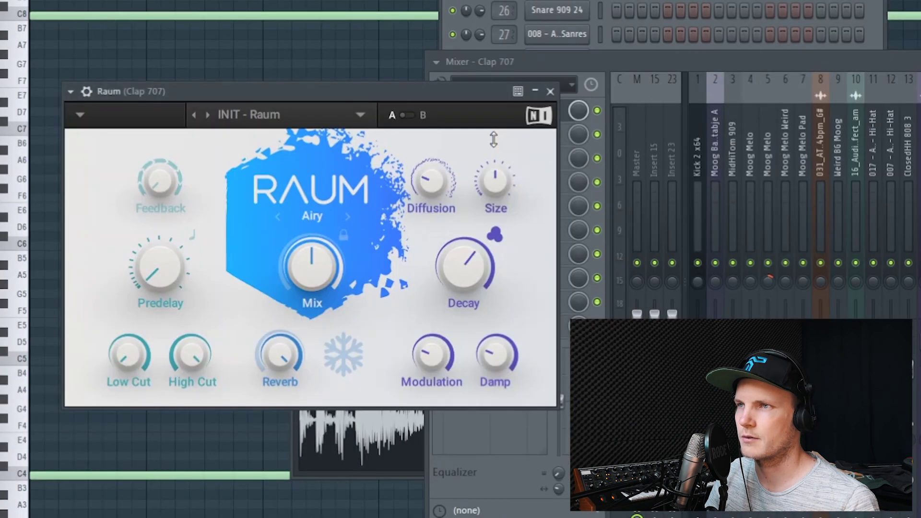
Step: Set the Raum decay to 2.6 s and the mix to 100 %
{"action": "left_click_drag", "start_coordinate": [465, 266], "coordinate": [464, 275]}
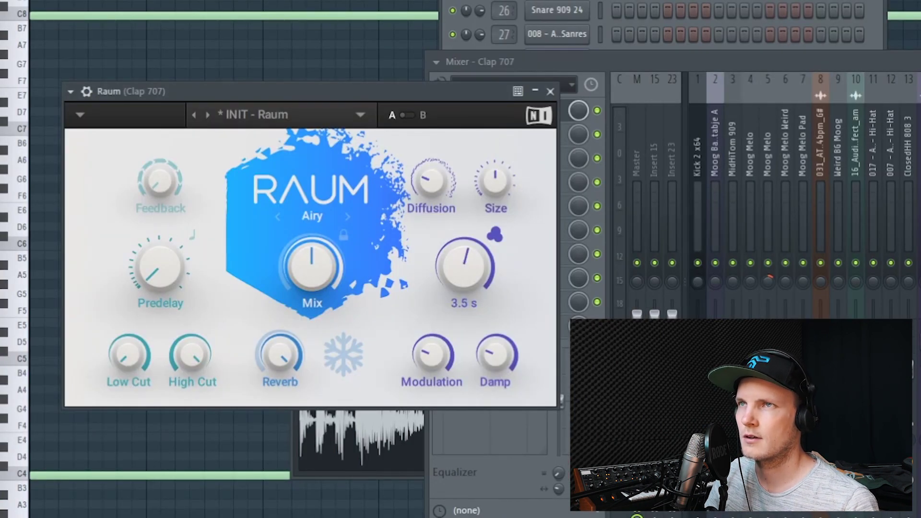
{"action": "key", "text": "space"}
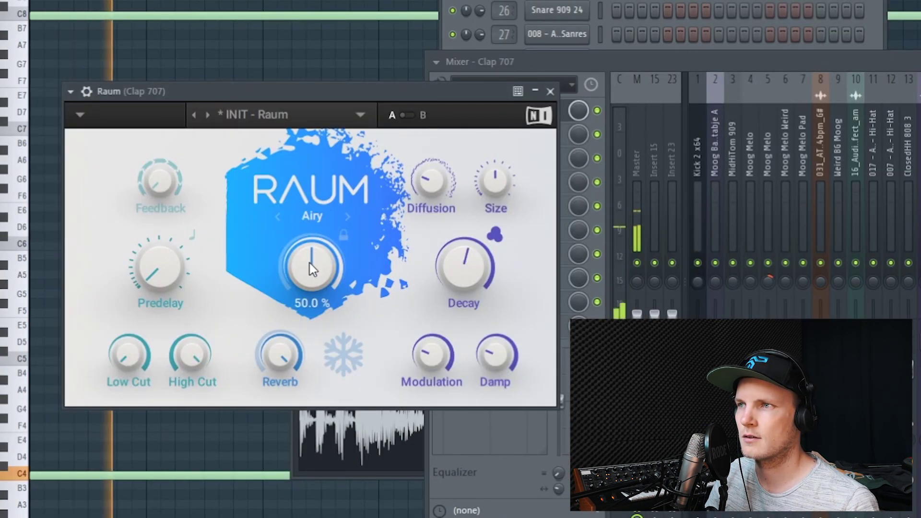
{"action": "left_click_drag", "start_coordinate": [434, 272], "coordinate": [434, 281]}
{"action": "mouse_move", "coordinate": [313, 262]}
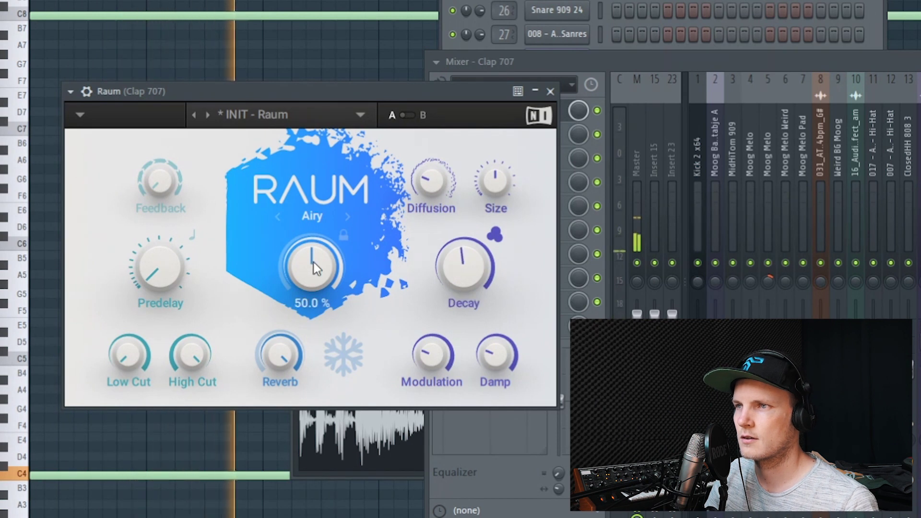
{"action": "left_click_drag", "start_coordinate": [314, 262], "coordinate": [314, 215]}
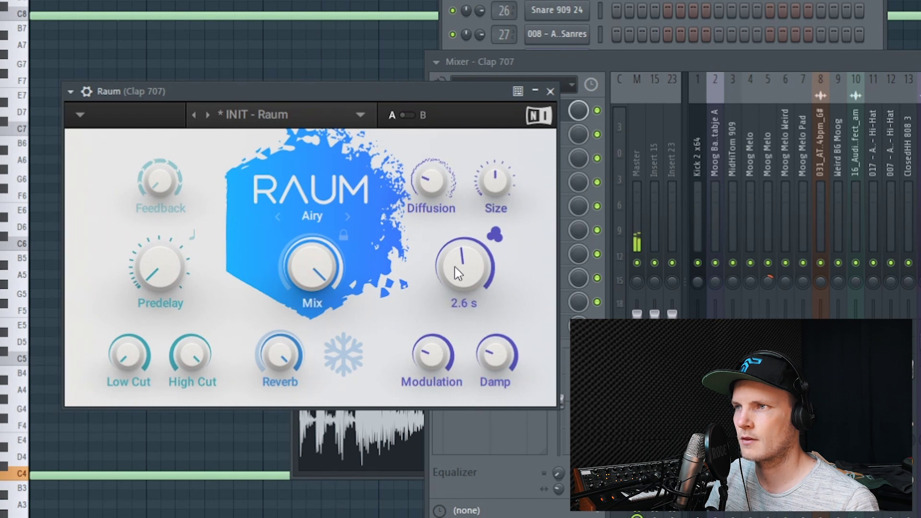
Step: Tweak Raum's size and low cut, set high cut to 12.4 kHz and diffusion to 0 %
{"action": "left_click_drag", "start_coordinate": [431, 182], "coordinate": [432, 179]}
{"action": "left_click_drag", "start_coordinate": [495, 181], "coordinate": [495, 178]}
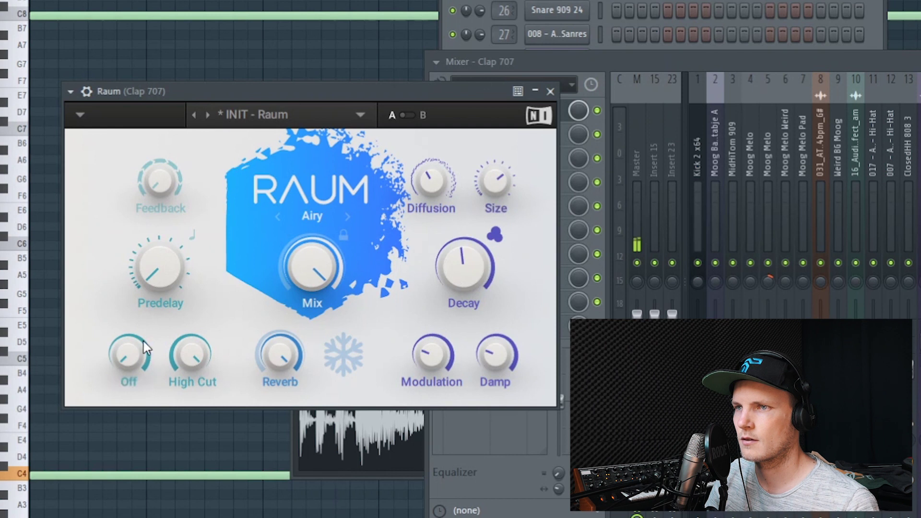
{"action": "left_click_drag", "start_coordinate": [144, 350], "coordinate": [129, 361]}
{"action": "left_click_drag", "start_coordinate": [191, 354], "coordinate": [200, 361]}
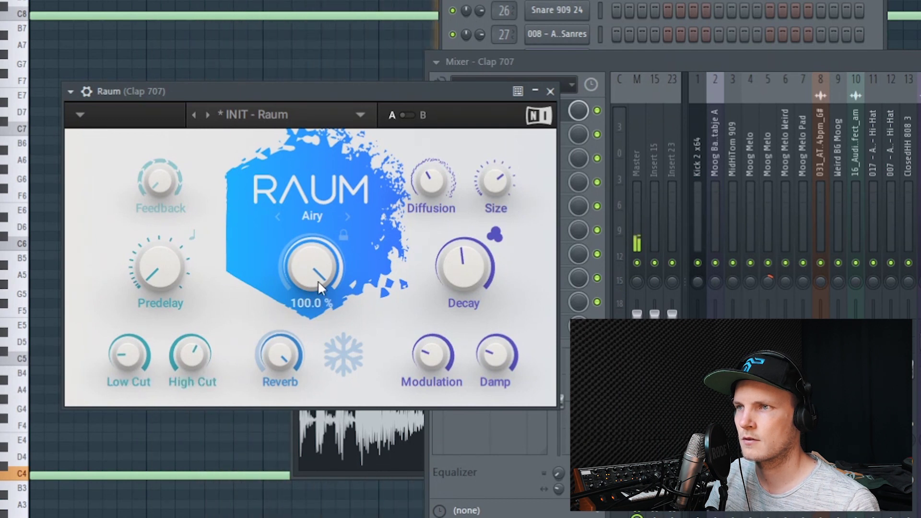
{"action": "left_click_drag", "start_coordinate": [461, 275], "coordinate": [462, 275]}
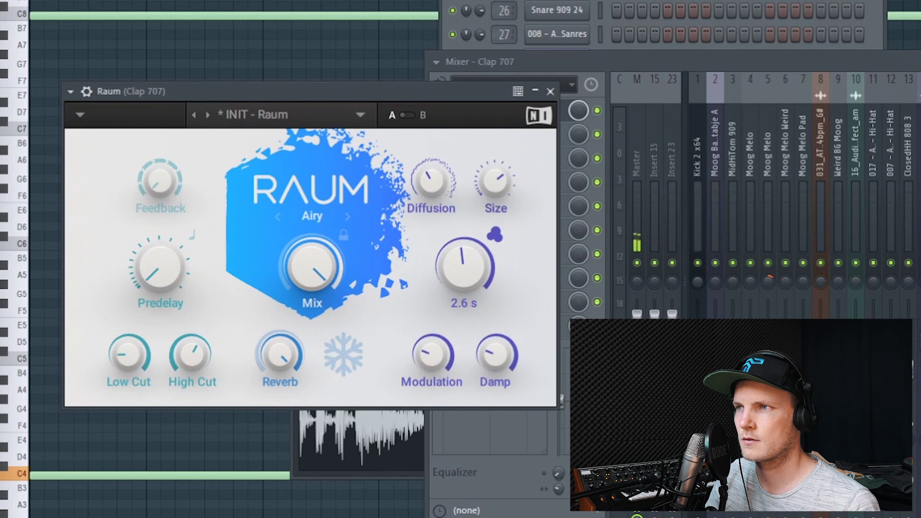
{"action": "mouse_move", "coordinate": [433, 191]}
{"action": "left_click_drag", "start_coordinate": [431, 181], "coordinate": [433, 184]}
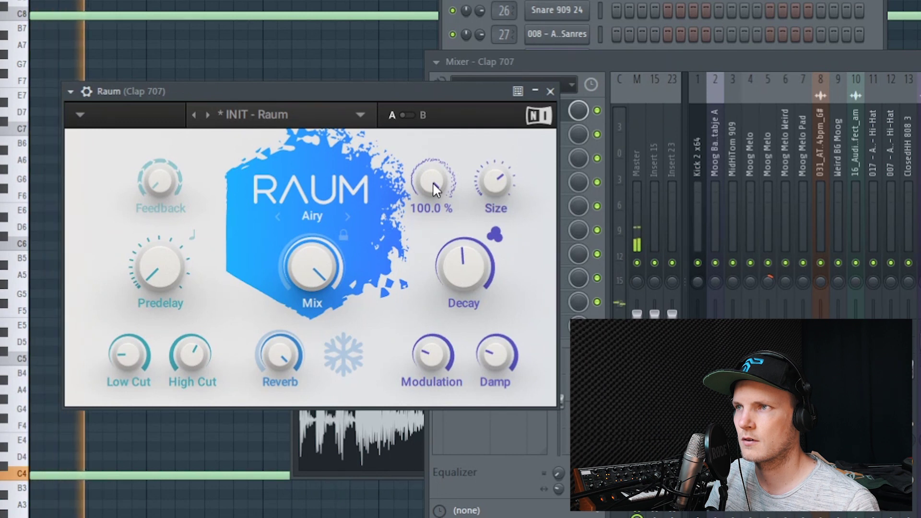
{"action": "mouse_move", "coordinate": [433, 183]}
{"action": "left_mouse_down"}
{"action": "mouse_move", "coordinate": [433, 211]}
{"action": "mouse_move", "coordinate": [433, 159]}
{"action": "mouse_move", "coordinate": [432, 182]}
{"action": "left_mouse_up"}
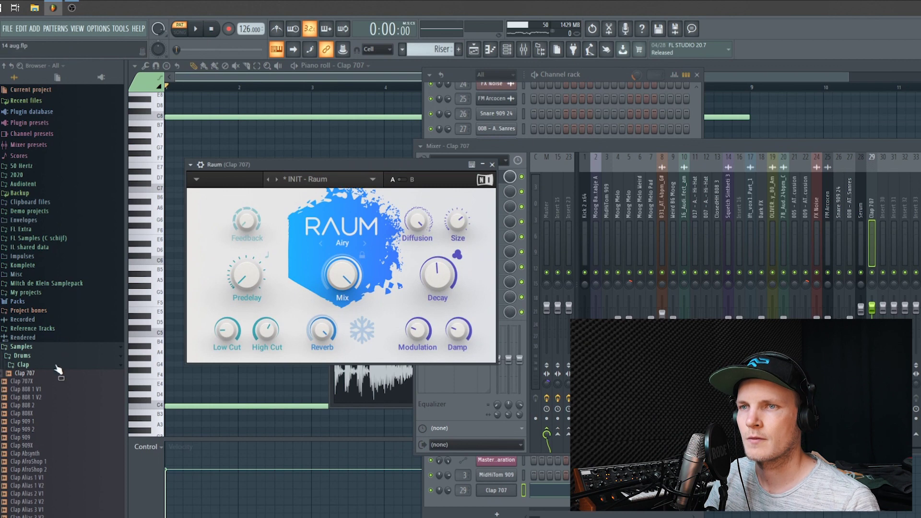
Step: Collapse the Clap folder and preview the Riser pattern in the piano roll
{"action": "scroll", "coordinate": [42, 400], "scroll_direction": "down", "scroll_amount": 3}
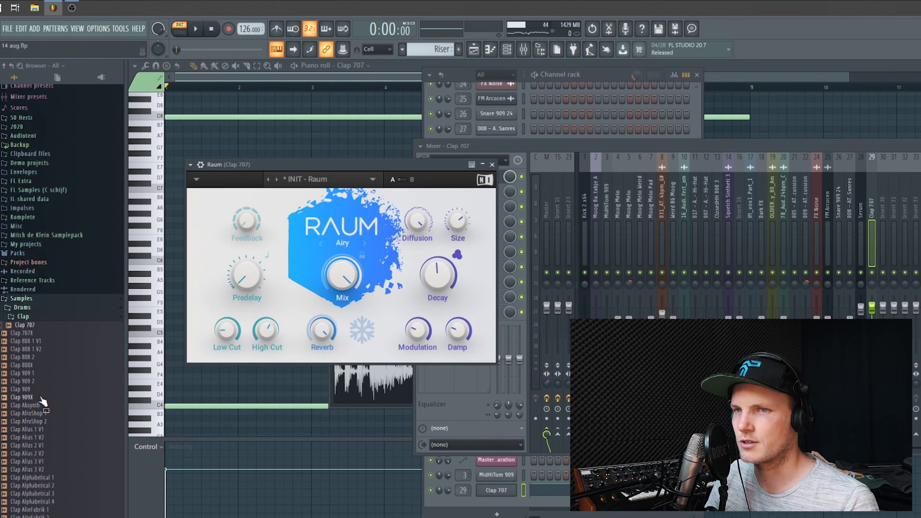
{"action": "scroll", "coordinate": [42, 401], "scroll_direction": "down", "scroll_amount": 3}
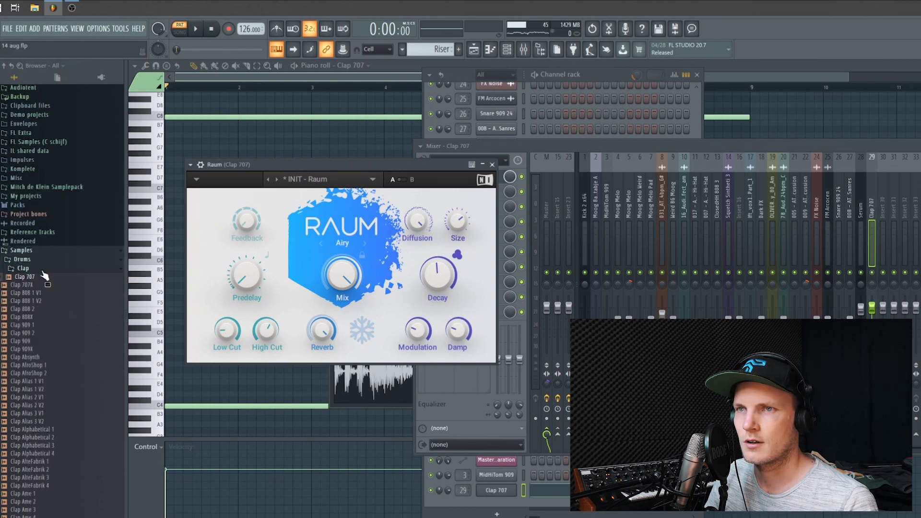
{"action": "left_click", "coordinate": [42, 272]}
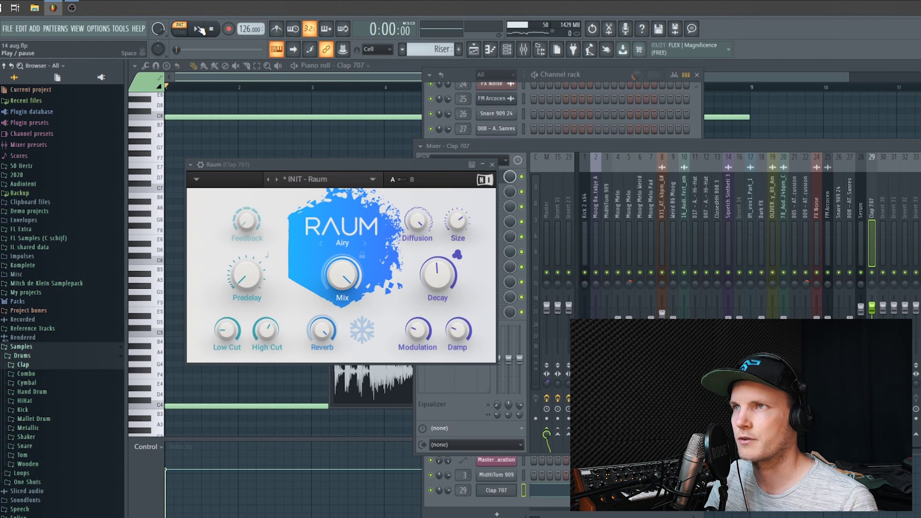
{"action": "left_click", "coordinate": [722, 71]}
{"action": "left_click", "coordinate": [198, 29]}
{"action": "key", "text": "space"}
Step: Replace the channel's sample with ClosedHH 1 from the HiHat folder and open its settings
{"action": "left_click", "coordinate": [36, 403]}
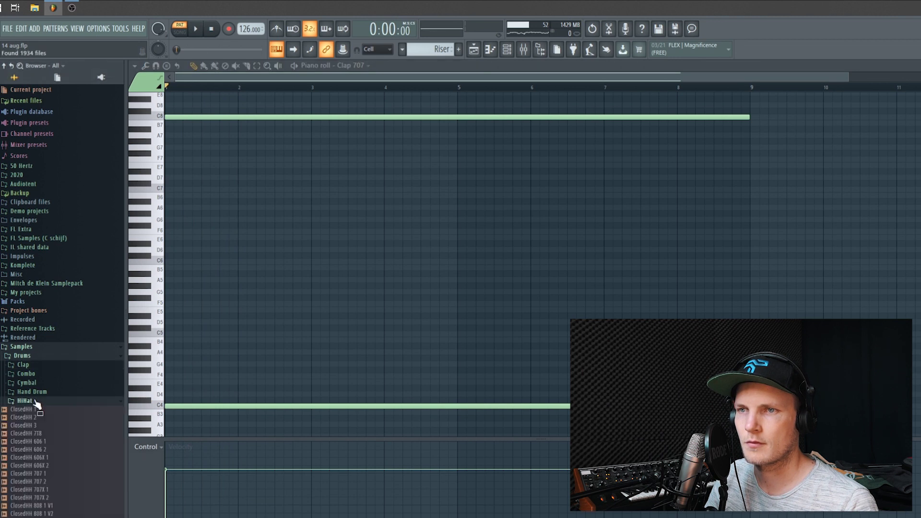
{"action": "left_click_drag", "start_coordinate": [30, 418], "coordinate": [292, 397]}
{"action": "right_click", "coordinate": [55, 413]}
{"action": "left_click", "coordinate": [96, 411]}
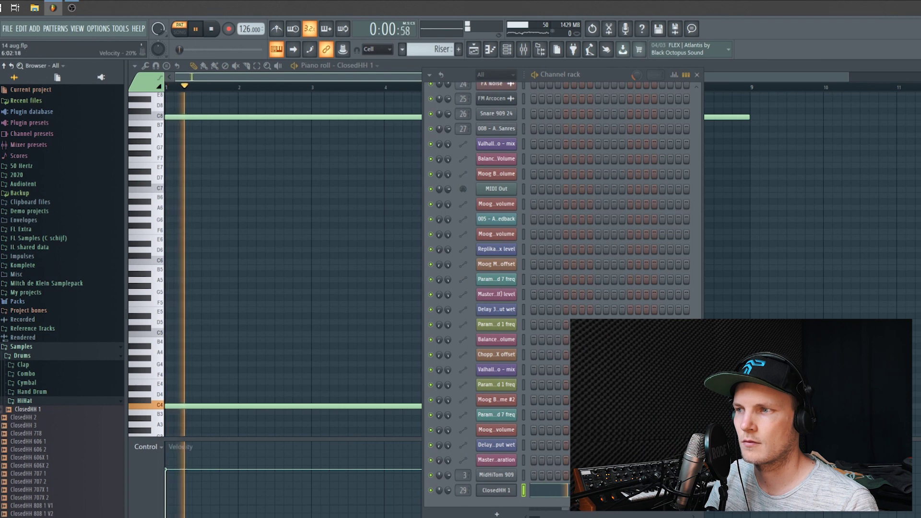
{"action": "left_click", "coordinate": [510, 493]}
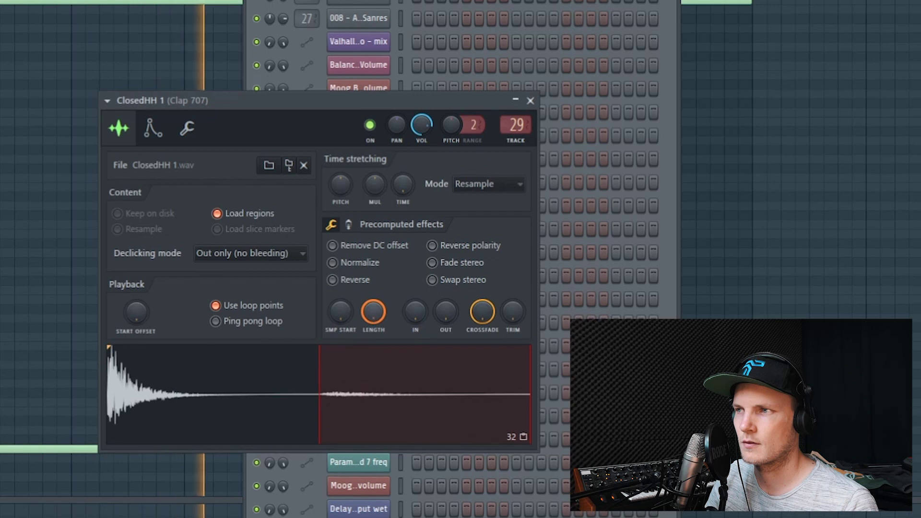
Step: Turn down the ClosedHH 1 LENGTH knob and preview the shortened hat
{"action": "left_click_drag", "start_coordinate": [373, 312], "coordinate": [373, 330]}
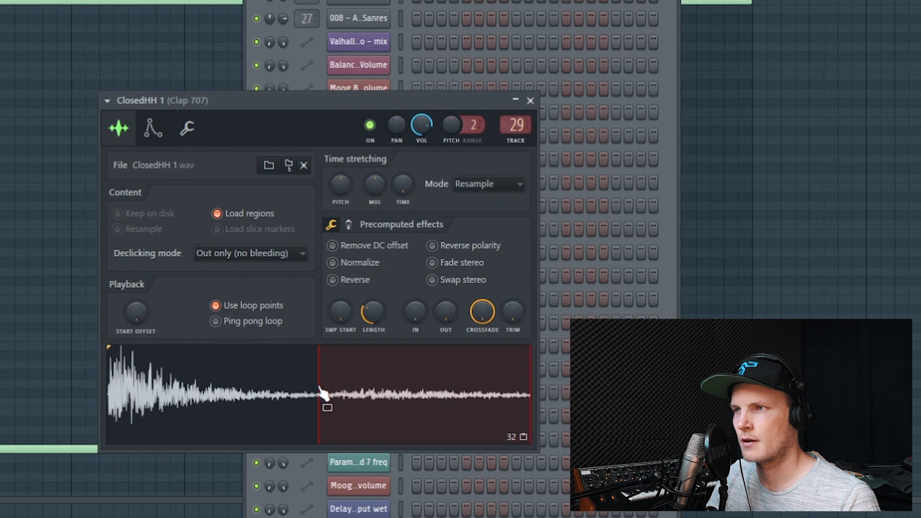
{"action": "key", "text": "space"}
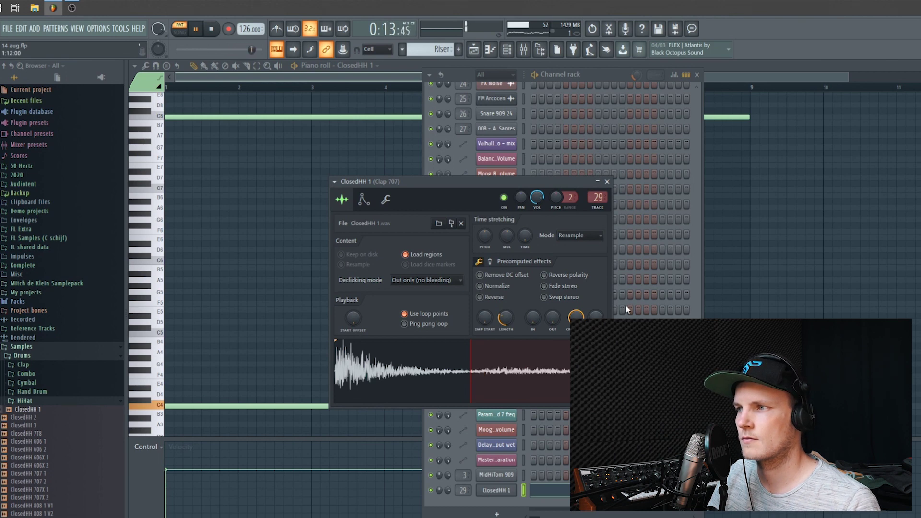
Step: Paint the Riser pattern onto Track 41 at bar 137 in the Playlist
{"action": "key", "text": "space"}
{"action": "key", "text": "F5"}
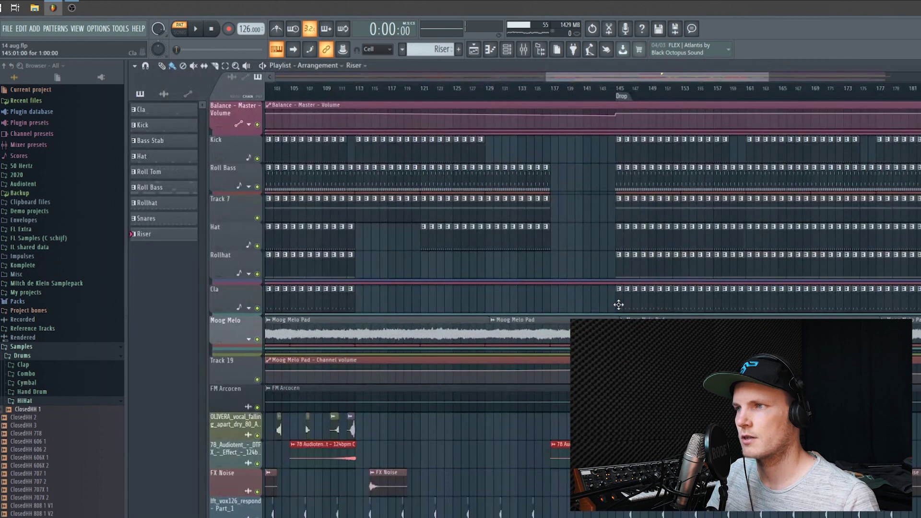
{"action": "scroll", "coordinate": [618, 304], "scroll_direction": "down", "scroll_amount": 6}
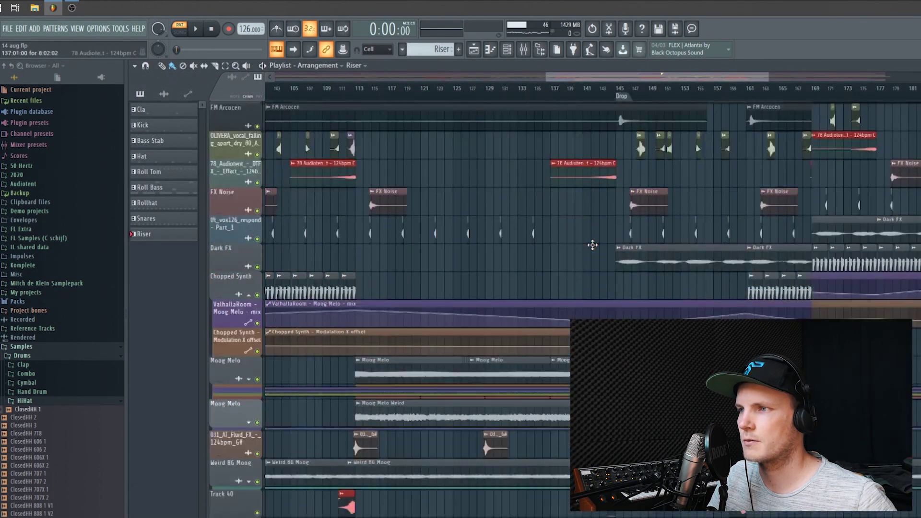
{"action": "scroll", "coordinate": [592, 245], "scroll_direction": "down", "scroll_amount": 3}
{"action": "left_click", "coordinate": [557, 398]}
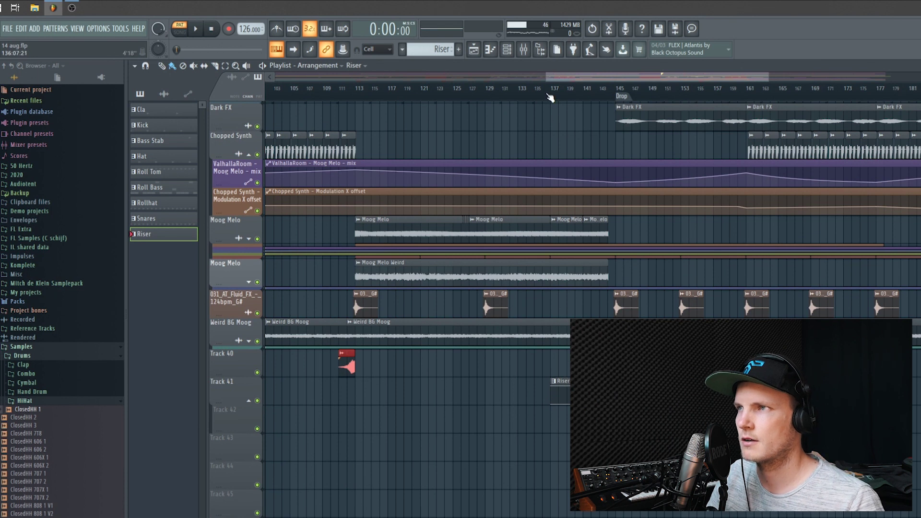
Step: Play the song arrangement from around bar 136, then stop and show the Channel rack
{"action": "key", "text": "space"}
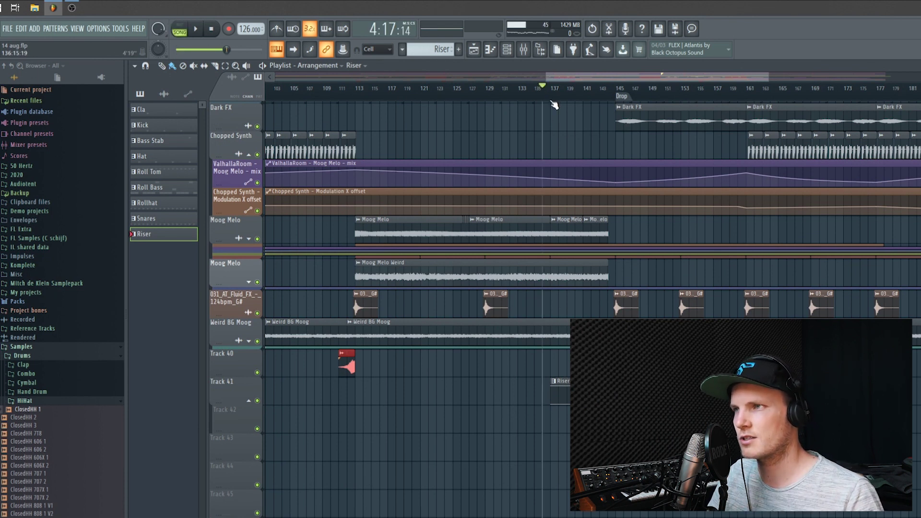
{"action": "key", "text": "space"}
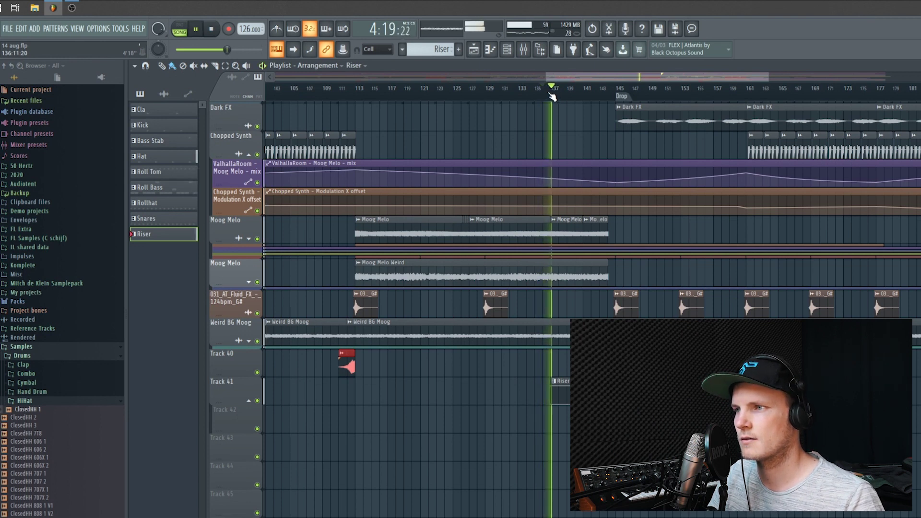
{"action": "key", "text": "space"}
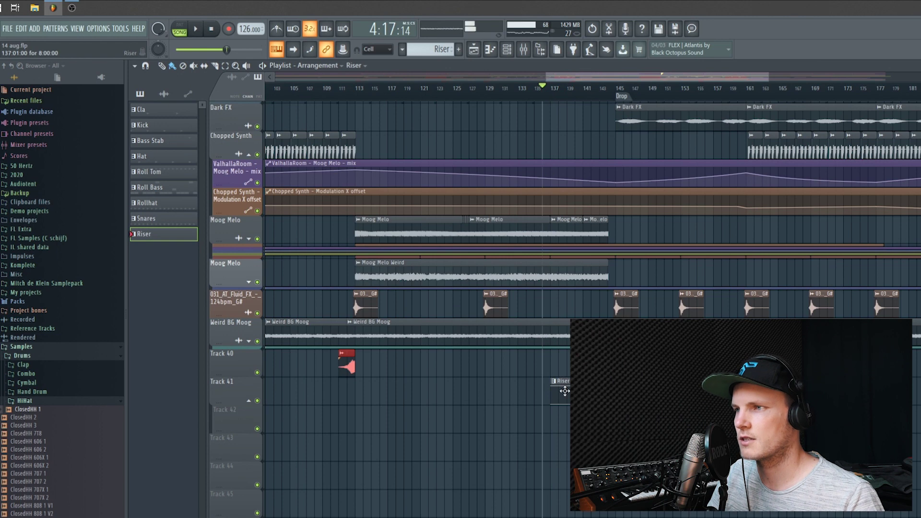
{"action": "key", "text": "F6"}
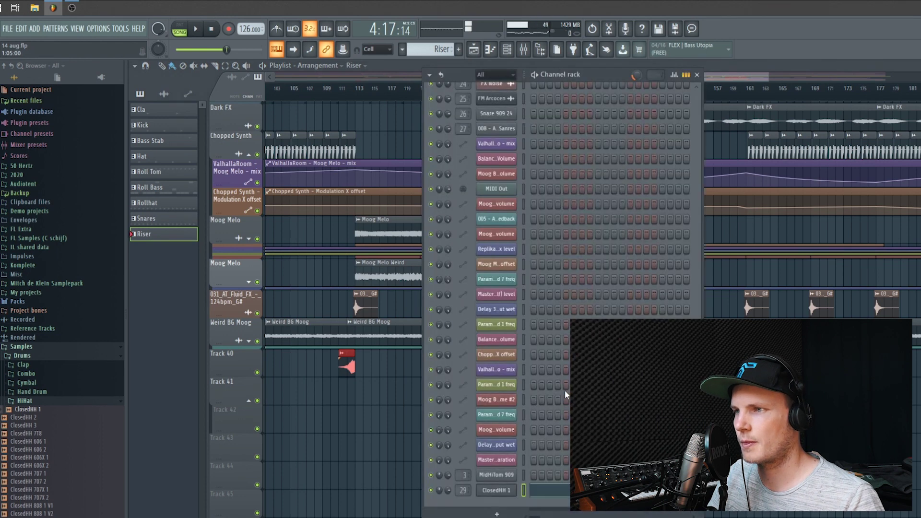
Step: Draw a rising Channel volume curve under the ClosedHH 1 notes in the Control lane
{"action": "left_click", "coordinate": [558, 489]}
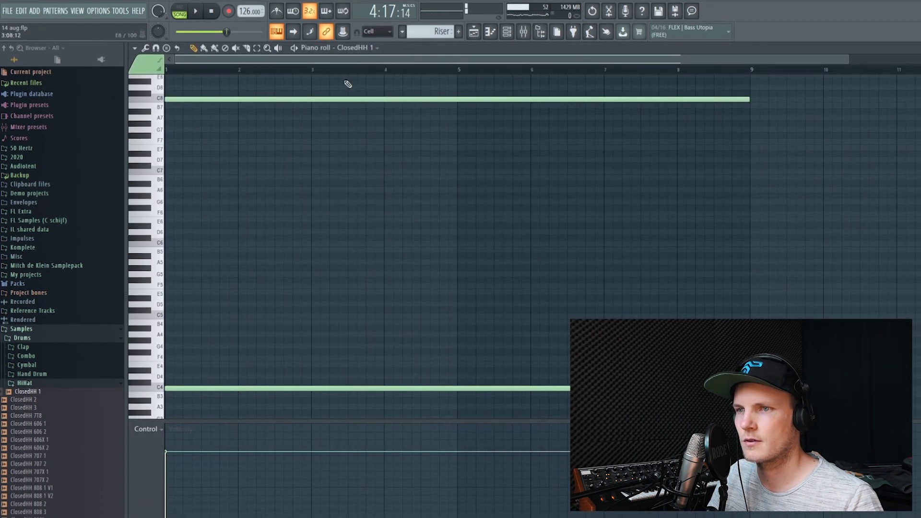
{"action": "left_click", "coordinate": [158, 430]}
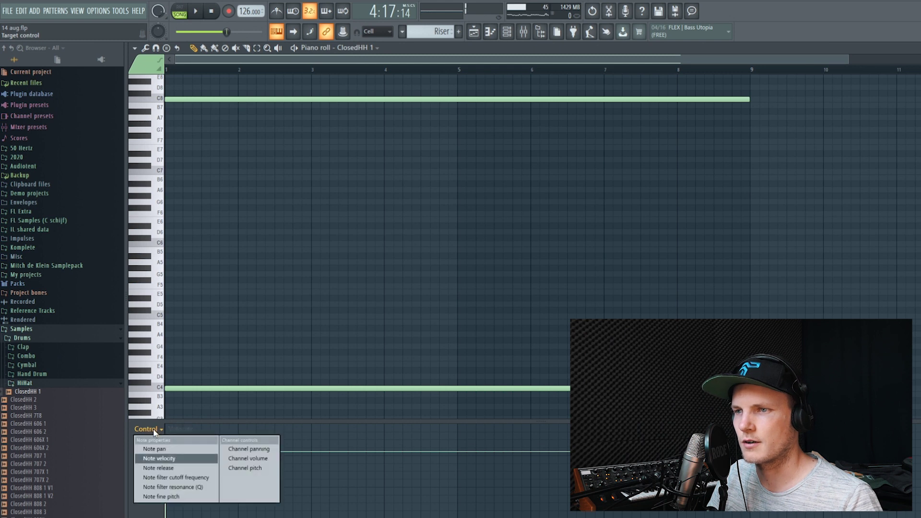
{"action": "left_click", "coordinate": [247, 459]}
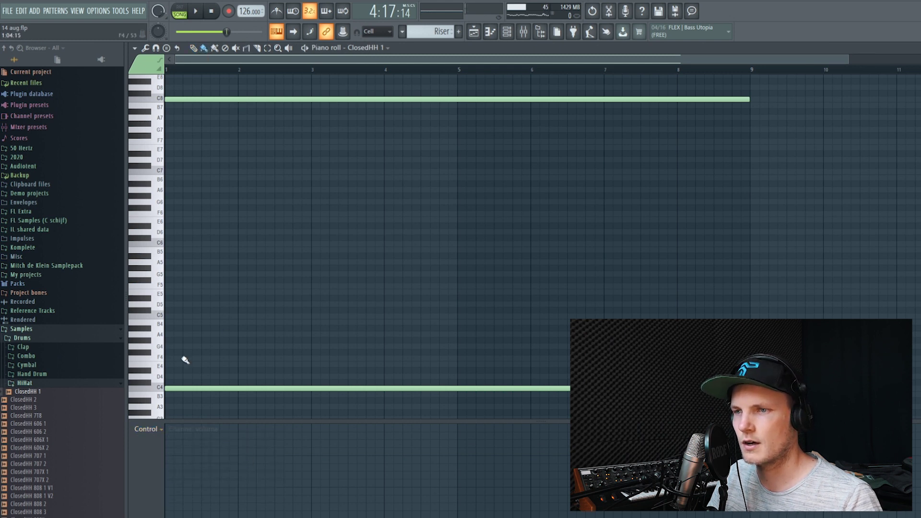
{"action": "left_click", "coordinate": [173, 516]}
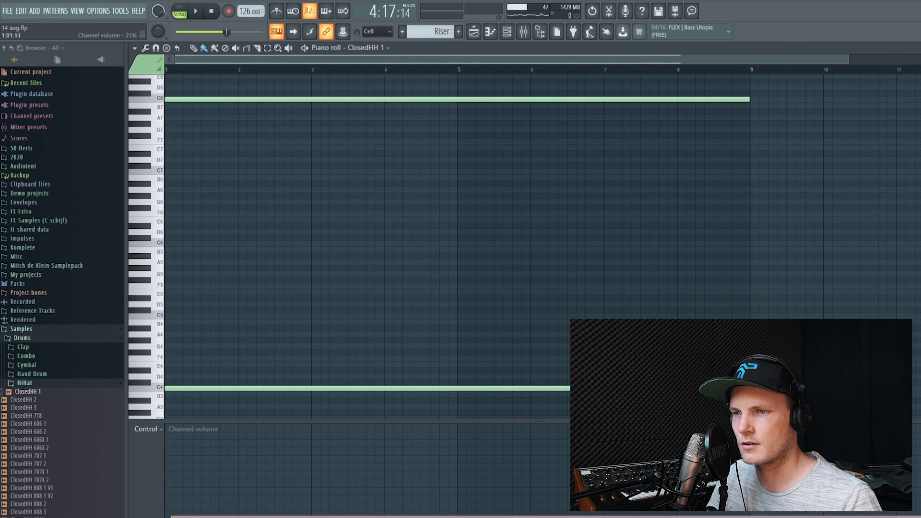
{"action": "left_click_drag", "start_coordinate": [165, 517], "coordinate": [233, 513]}
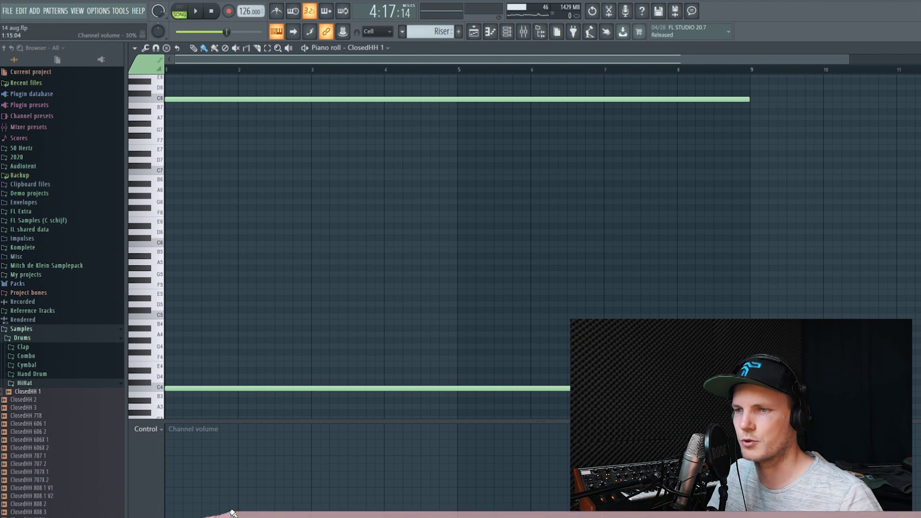
{"action": "left_click_drag", "start_coordinate": [234, 513], "coordinate": [575, 474]}
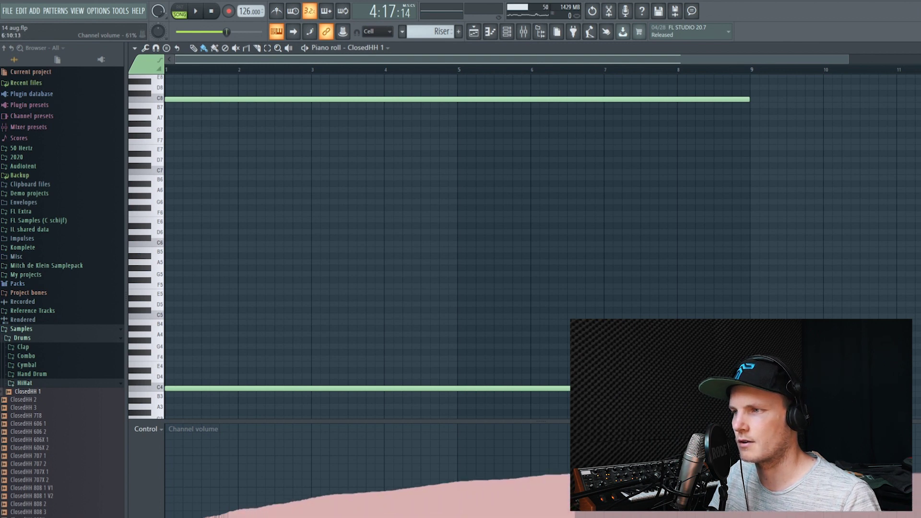
{"action": "left_click_drag", "start_coordinate": [746, 450], "coordinate": [744, 443]}
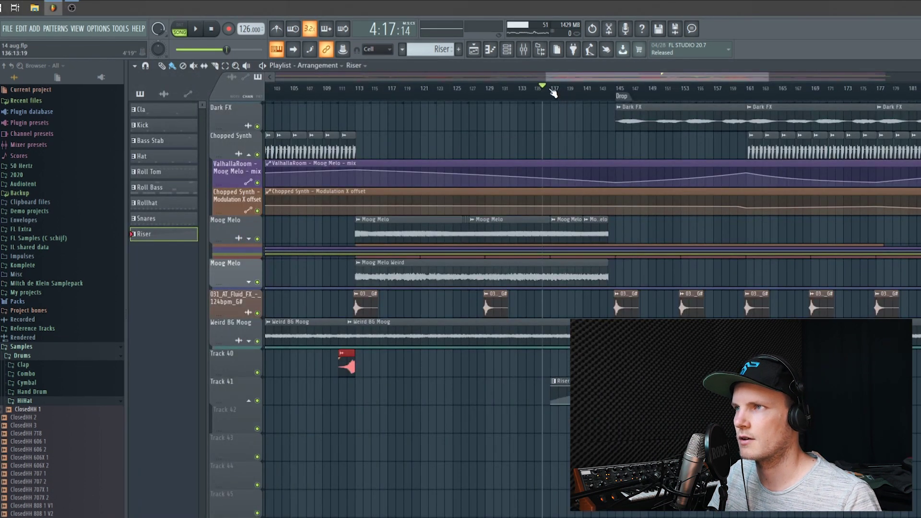
{"action": "key", "text": "space"}
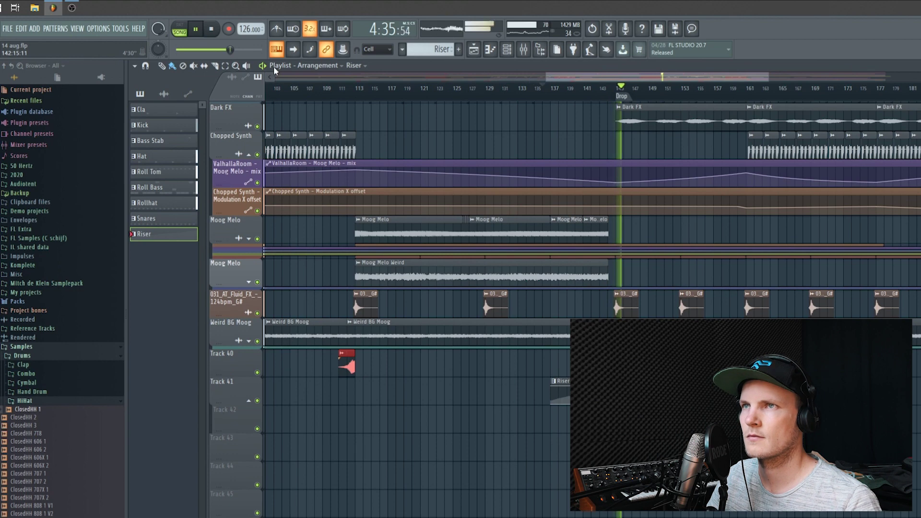
{"action": "left_click", "coordinate": [212, 30]}
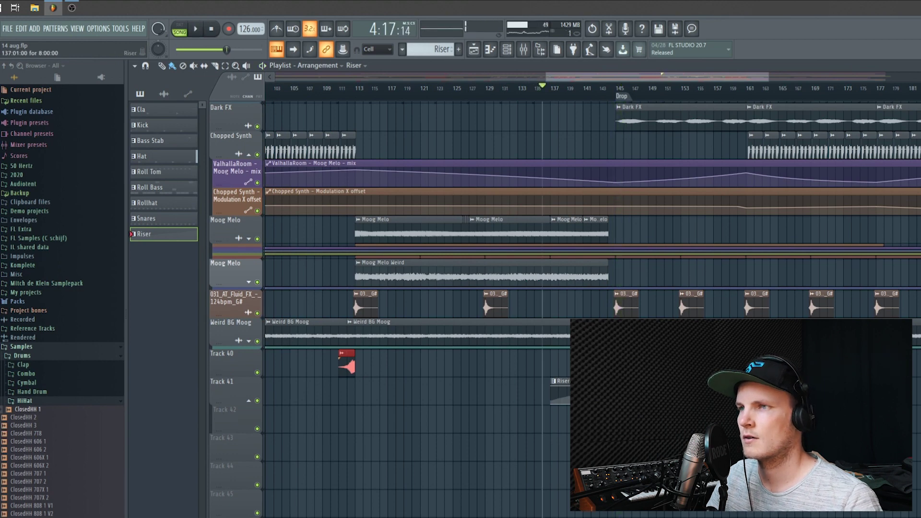
{"action": "key", "text": "F6"}
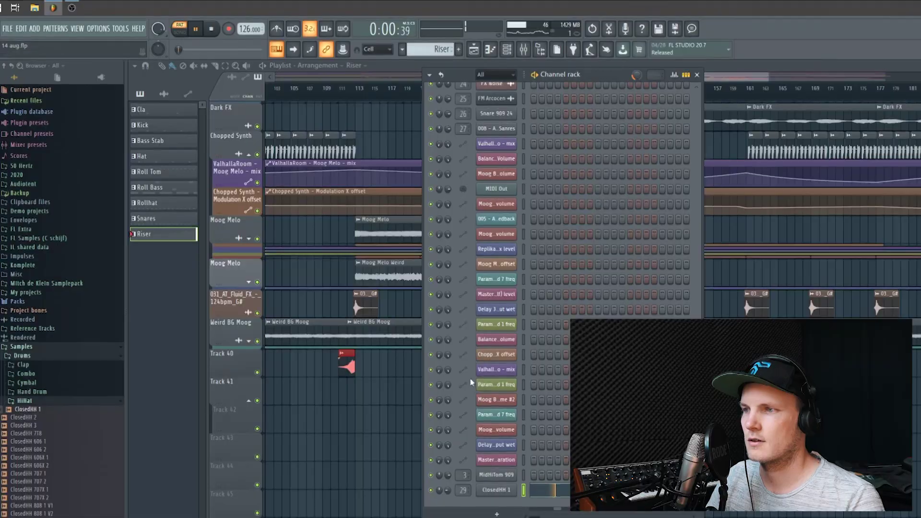
Step: Load Fruity PanOMatic into the next free effect slot of the Clap 707 mixer insert
{"action": "key", "text": "F9"}
{"action": "key", "text": "F9"}
{"action": "key", "text": "F9"}
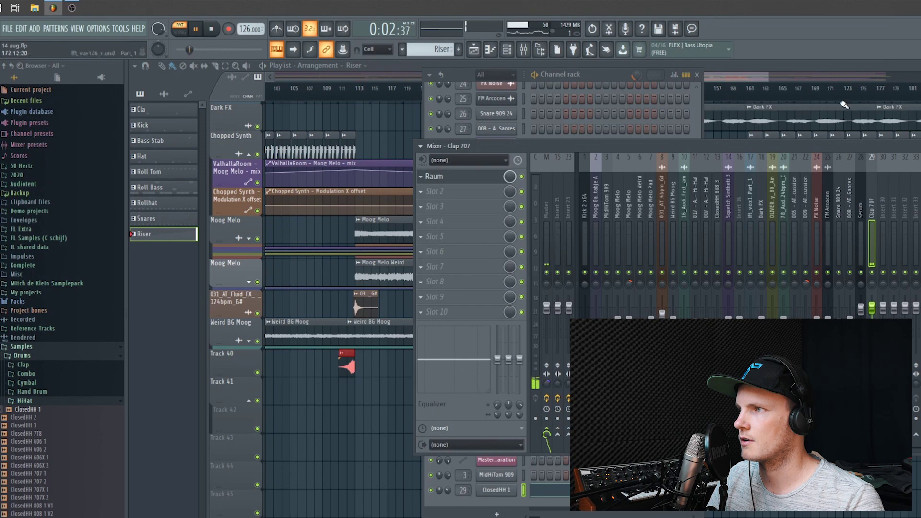
{"action": "left_click_drag", "start_coordinate": [798, 143], "coordinate": [702, 135]}
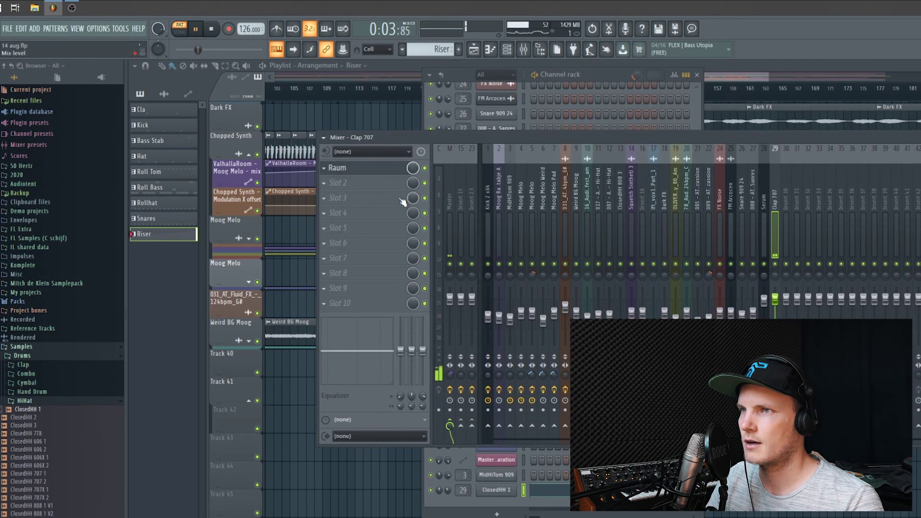
{"action": "left_click", "coordinate": [332, 188]}
{"action": "mouse_move", "coordinate": [420, 198]}
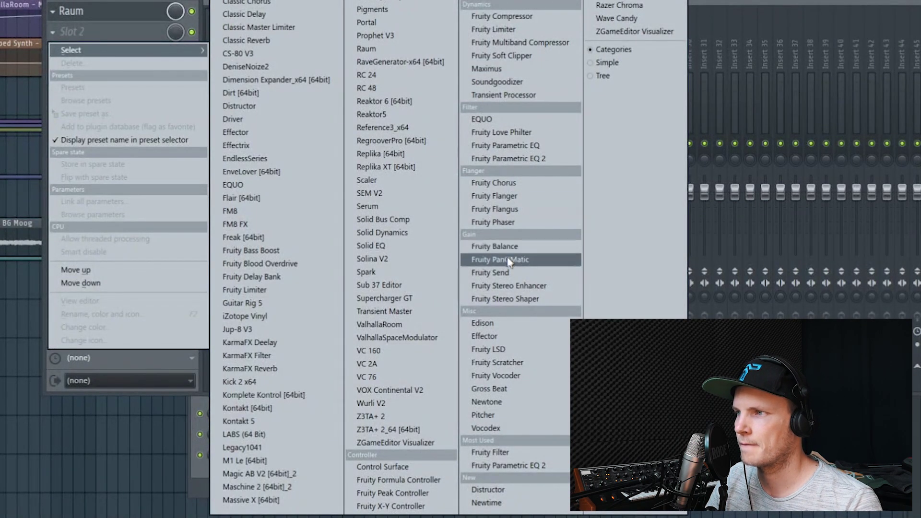
{"action": "left_click", "coordinate": [509, 262]}
Step: Switch the PanOMatic LFO to pan modulation and set its speed to a moderate rate
{"action": "left_click", "coordinate": [331, 292]}
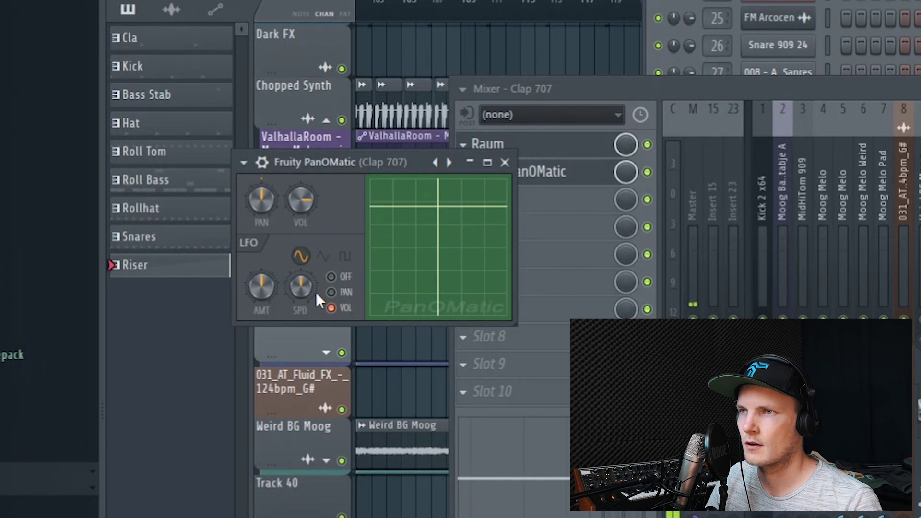
{"action": "left_click_drag", "start_coordinate": [300, 287], "coordinate": [300, 254]}
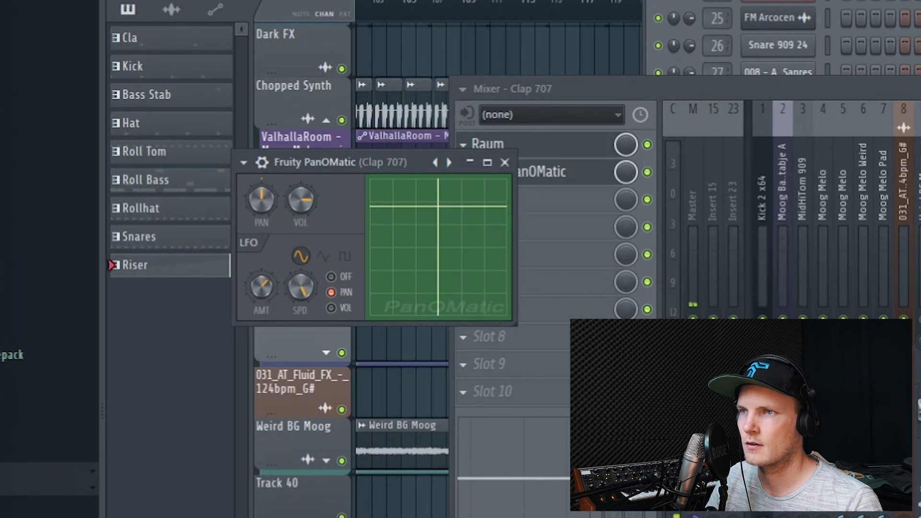
{"action": "left_click_drag", "start_coordinate": [300, 286], "coordinate": [301, 295]}
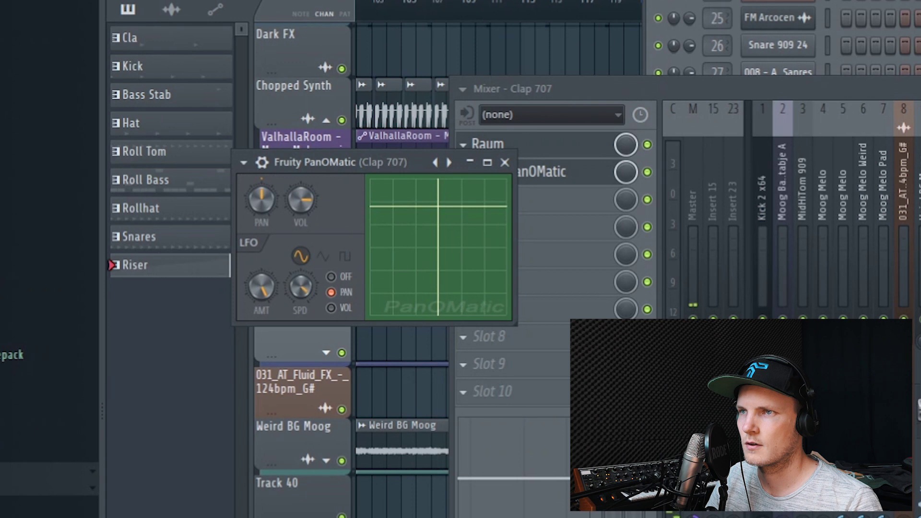
Step: Create an automation clip for the PanOMatic LFO speed with two points ramping it up
{"action": "right_click", "coordinate": [297, 284]}
{"action": "left_click", "coordinate": [349, 403]}
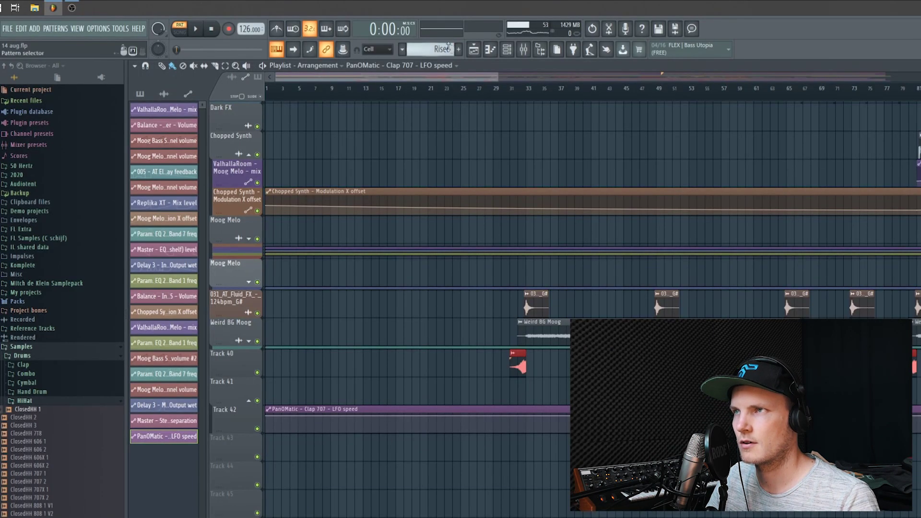
{"action": "left_click_drag", "start_coordinate": [449, 77], "coordinate": [753, 108]}
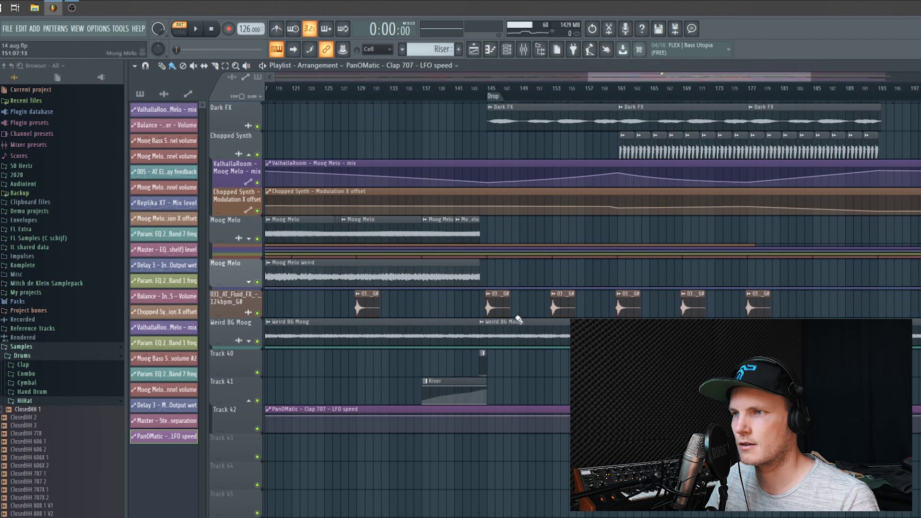
{"action": "left_click", "coordinate": [422, 415]}
{"action": "left_click", "coordinate": [487, 416]}
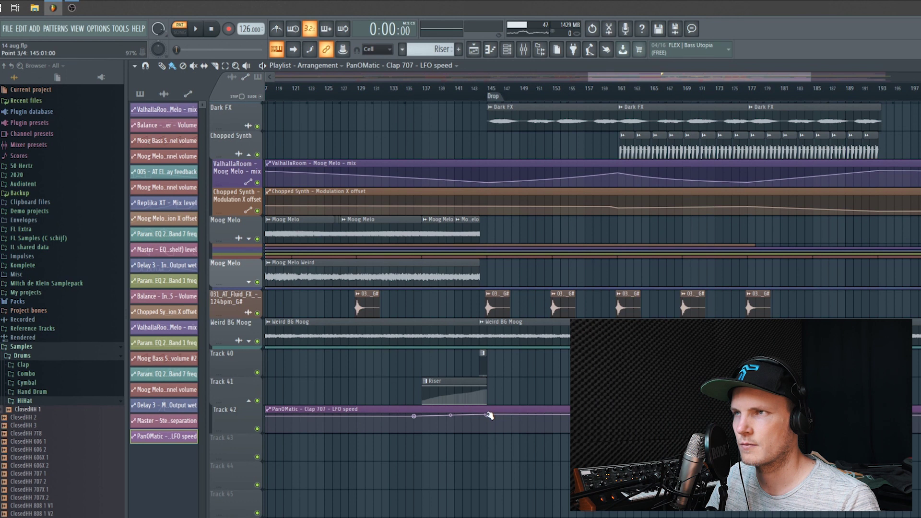
Step: Play the build-up from bar 137 with the mixer shown
{"action": "left_click", "coordinate": [425, 90]}
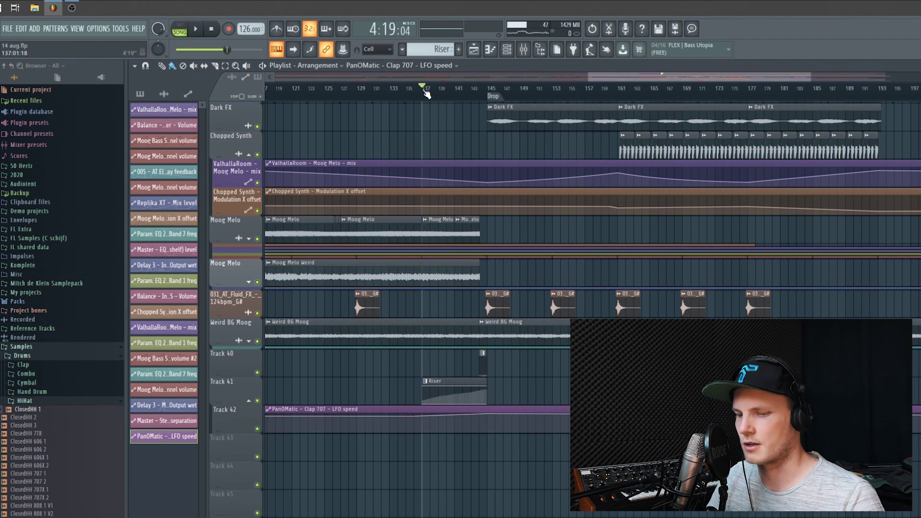
{"action": "key", "text": "space"}
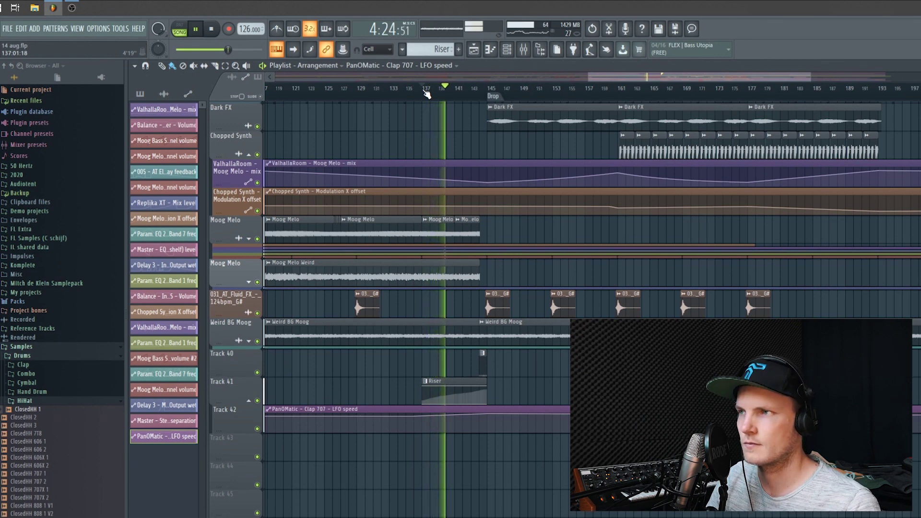
{"action": "key", "text": "F9"}
Step: Add Fruity Balance after PanOMatic on the Clap 707 insert at 5.6 dB, then stop playback
{"action": "left_click", "coordinate": [330, 197]}
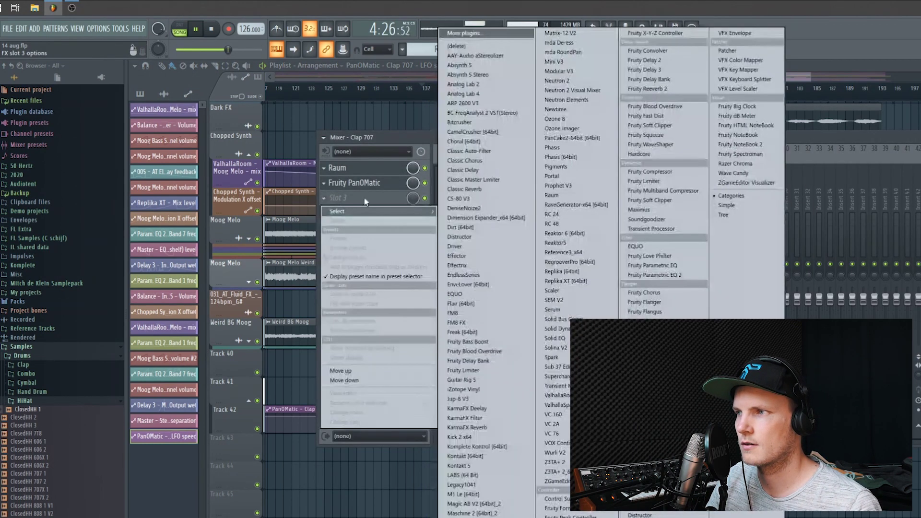
{"action": "key", "text": "Escape"}
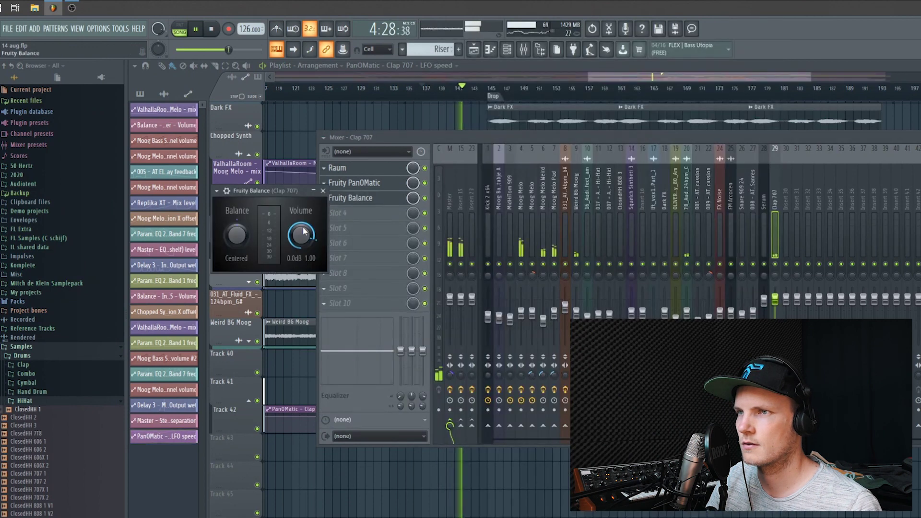
{"action": "left_click_drag", "start_coordinate": [299, 238], "coordinate": [299, 232]}
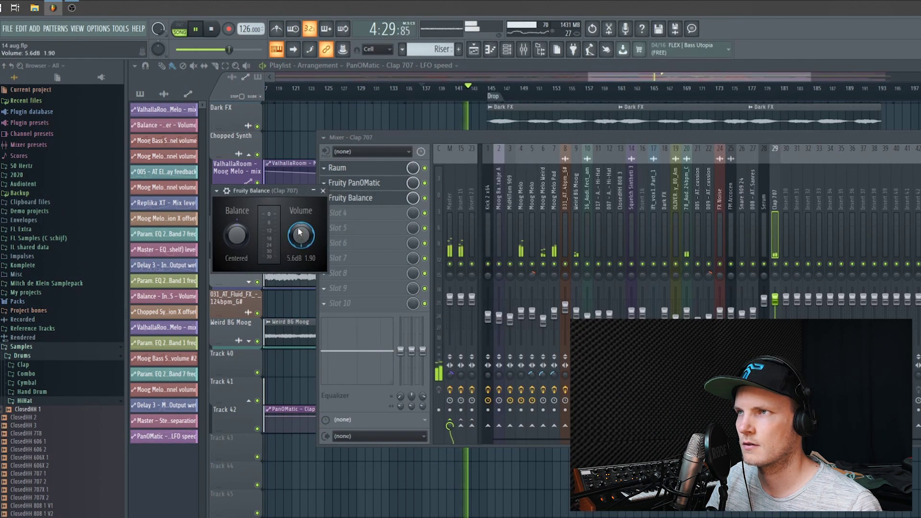
{"action": "left_click", "coordinate": [493, 63]}
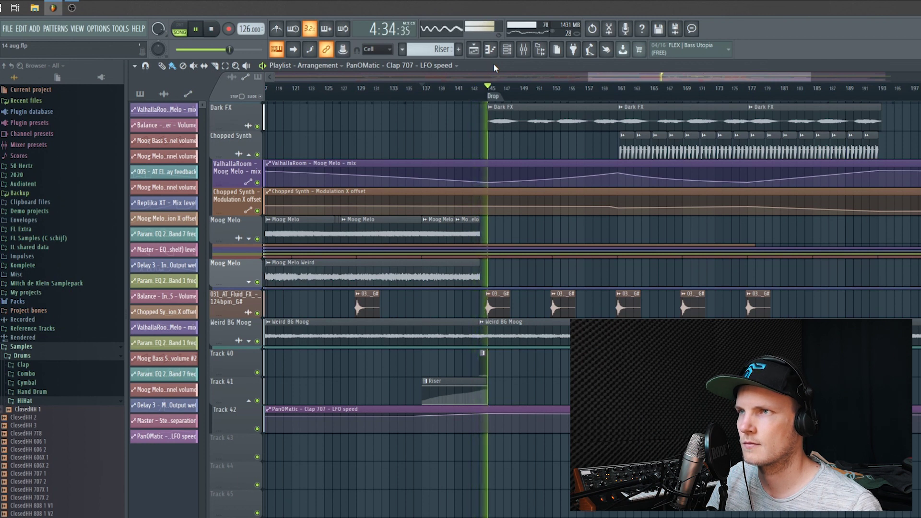
{"action": "key", "text": "space"}
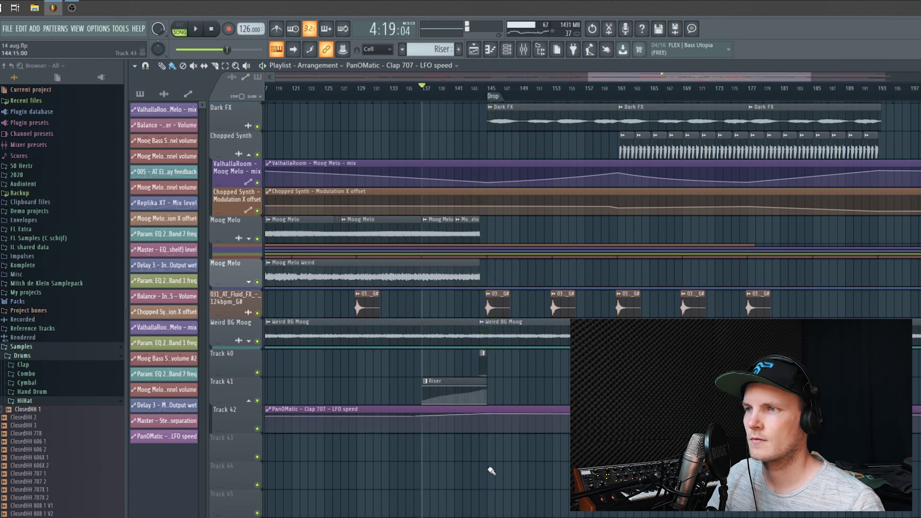
Step: Collapse the HiHat folder and preview Crackle 7T8 6 from Samples > One Shots > Crackle
{"action": "left_click", "coordinate": [25, 416]}
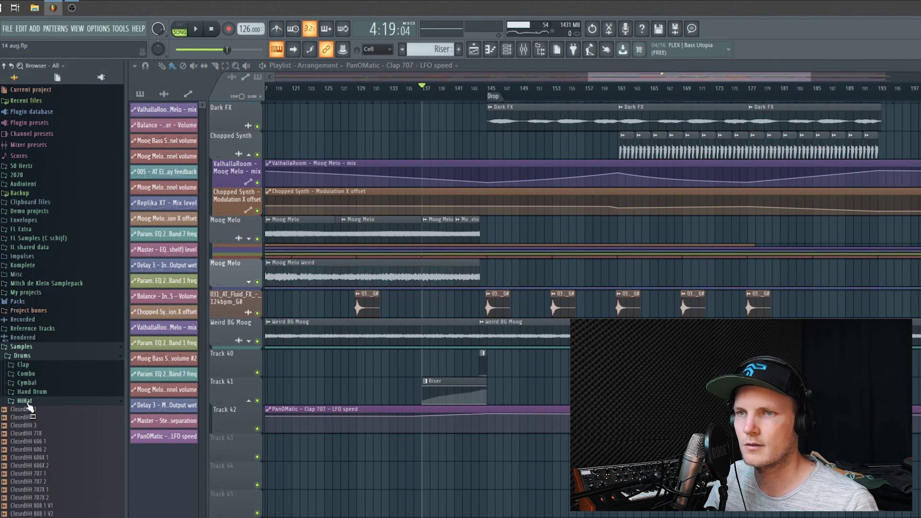
{"action": "left_click", "coordinate": [30, 400]}
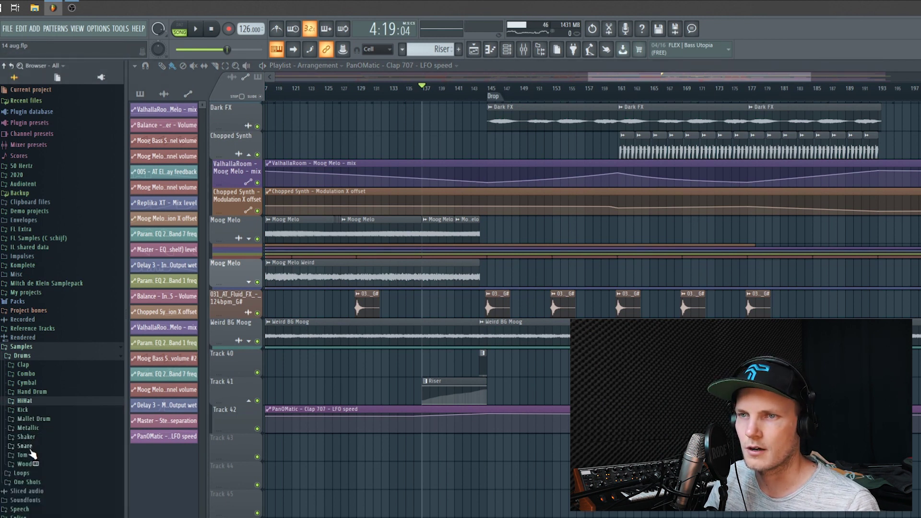
{"action": "left_click", "coordinate": [27, 482]}
{"action": "left_click", "coordinate": [27, 389]}
{"action": "left_click", "coordinate": [29, 437]}
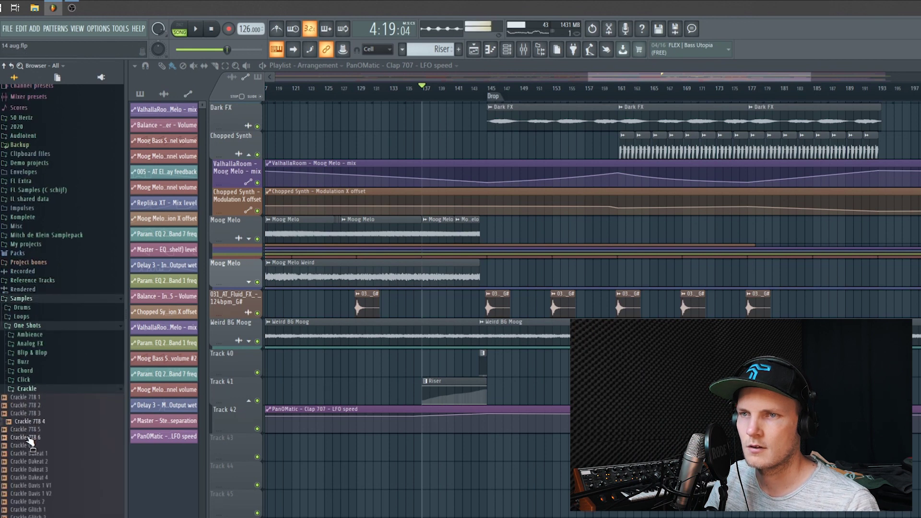
Step: Show the channel rack with the crackle sample and start song playback
{"action": "key", "text": "F6"}
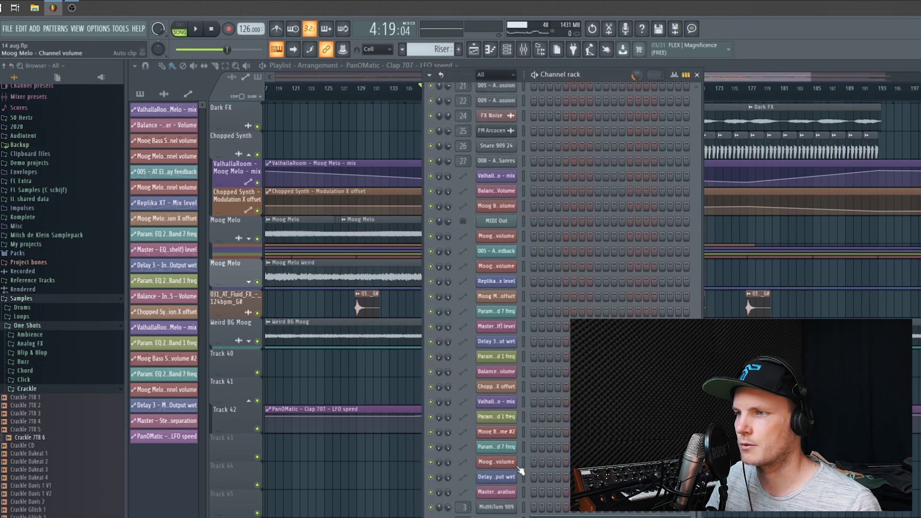
{"action": "right_click", "coordinate": [40, 436]}
{"action": "left_click", "coordinate": [66, 423]}
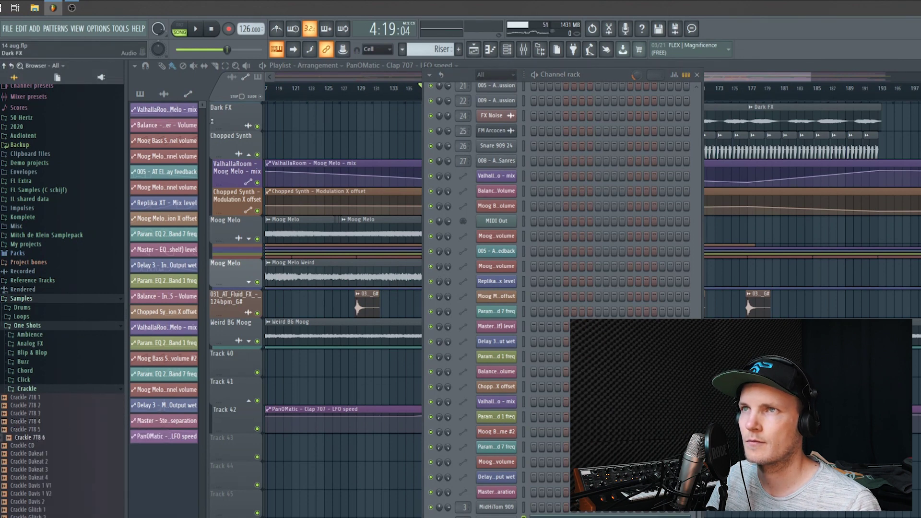
{"action": "left_click", "coordinate": [196, 29]}
{"action": "key", "text": "F6"}
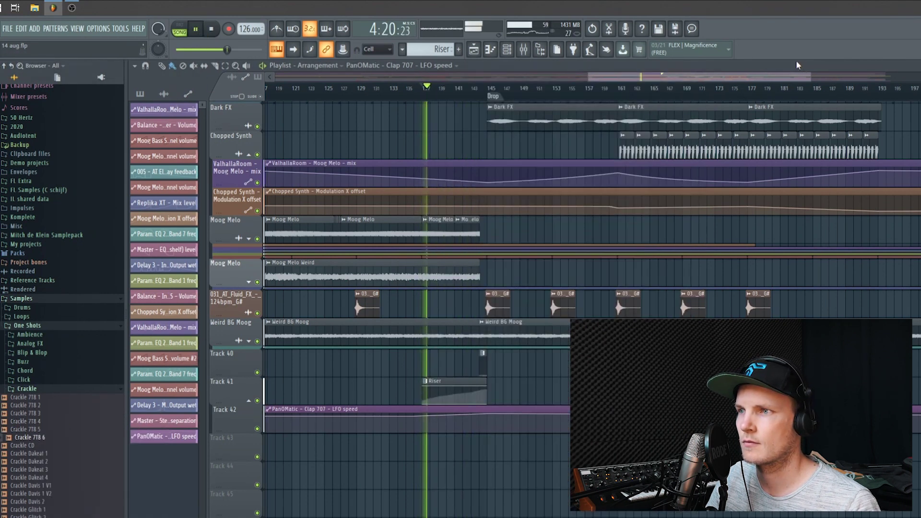
{"action": "key", "text": "F6"}
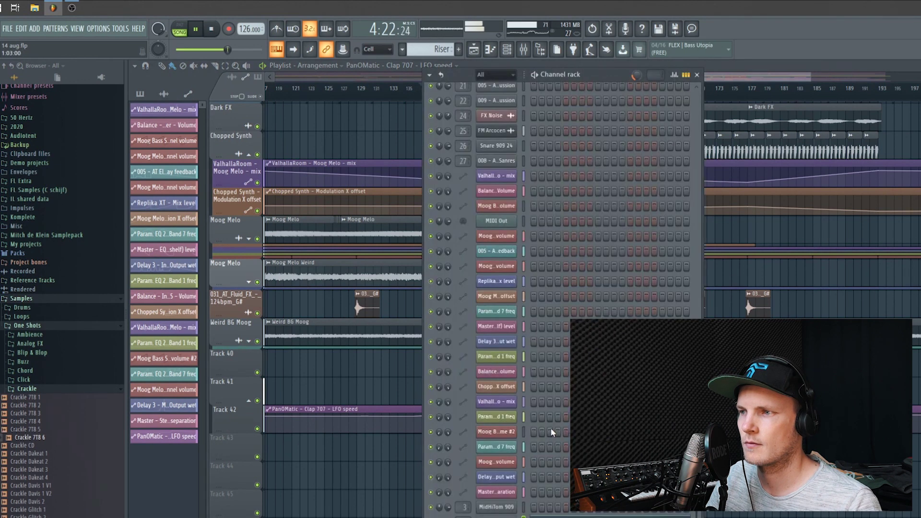
Step: Set Fruity Balance on the Clap 707 insert back to 0.0 dB and stop playback
{"action": "key", "text": "F9"}
{"action": "left_click", "coordinate": [380, 203]}
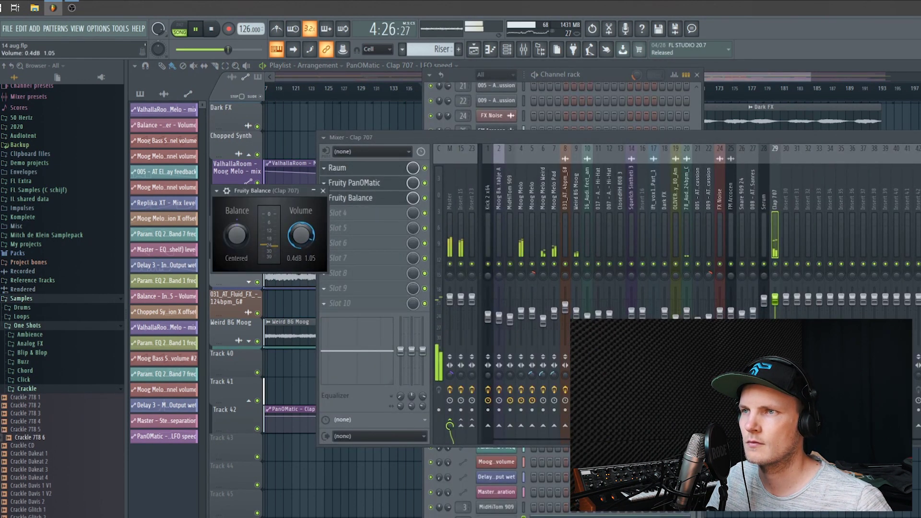
{"action": "left_click", "coordinate": [732, 71]}
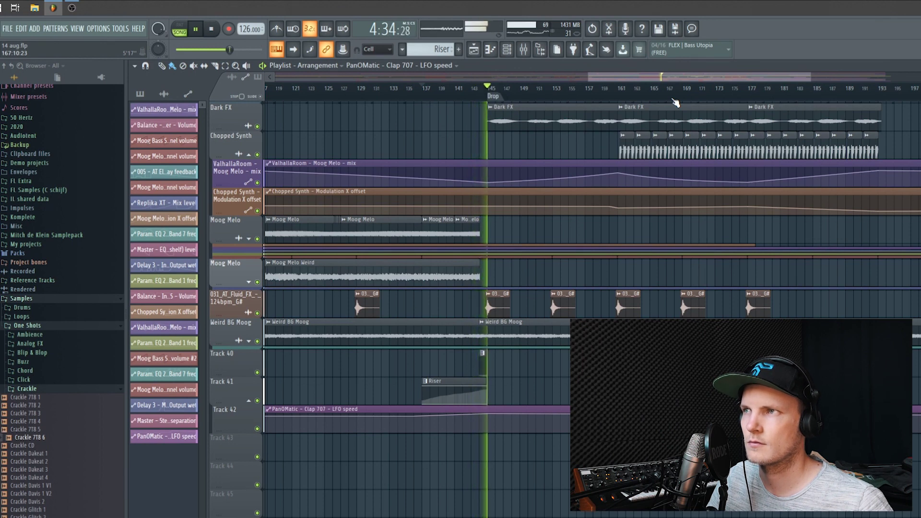
{"action": "left_click", "coordinate": [215, 32]}
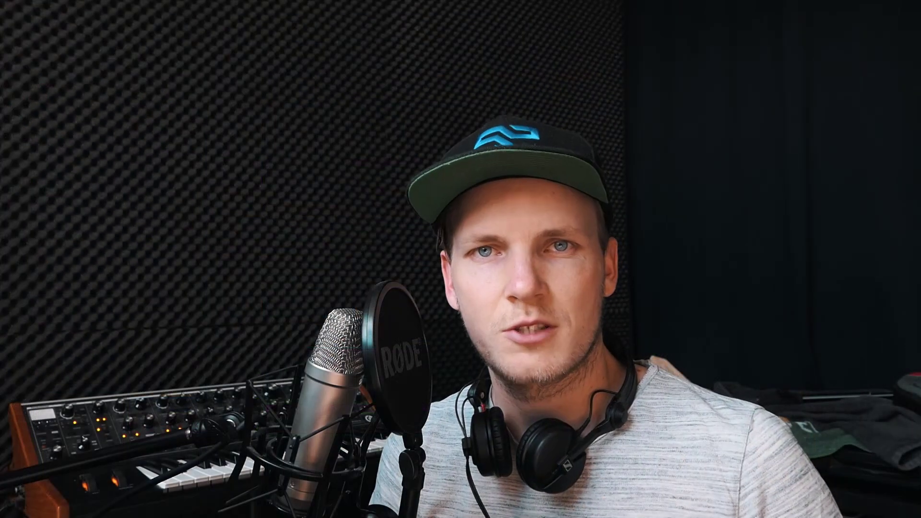